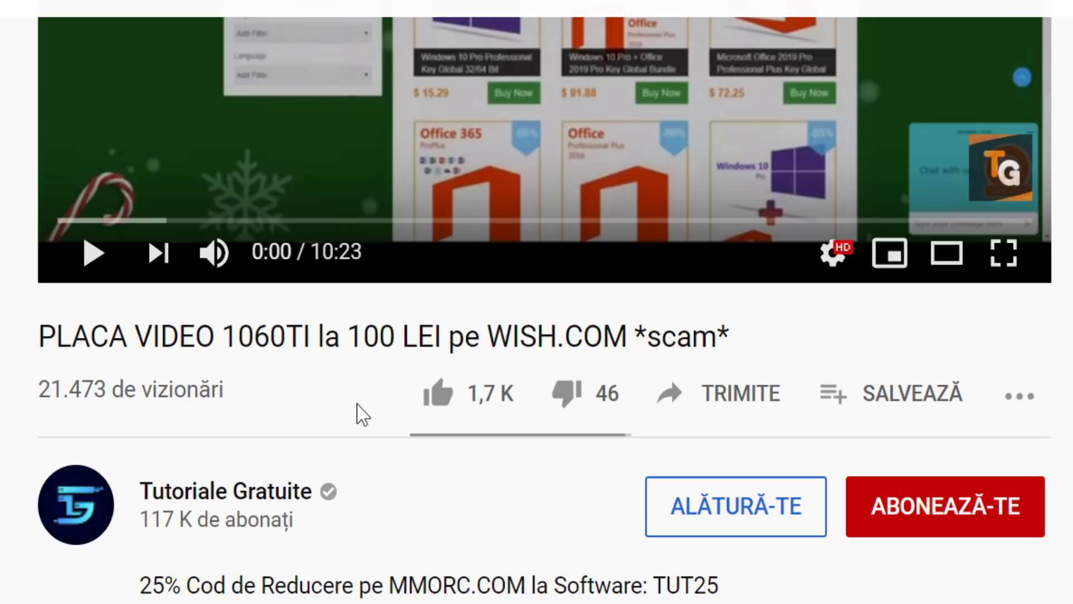
Step: Like the video about the 1060TI graphics card and subscribe to the Tutoriale Gratuite channel
left_click(490, 405)
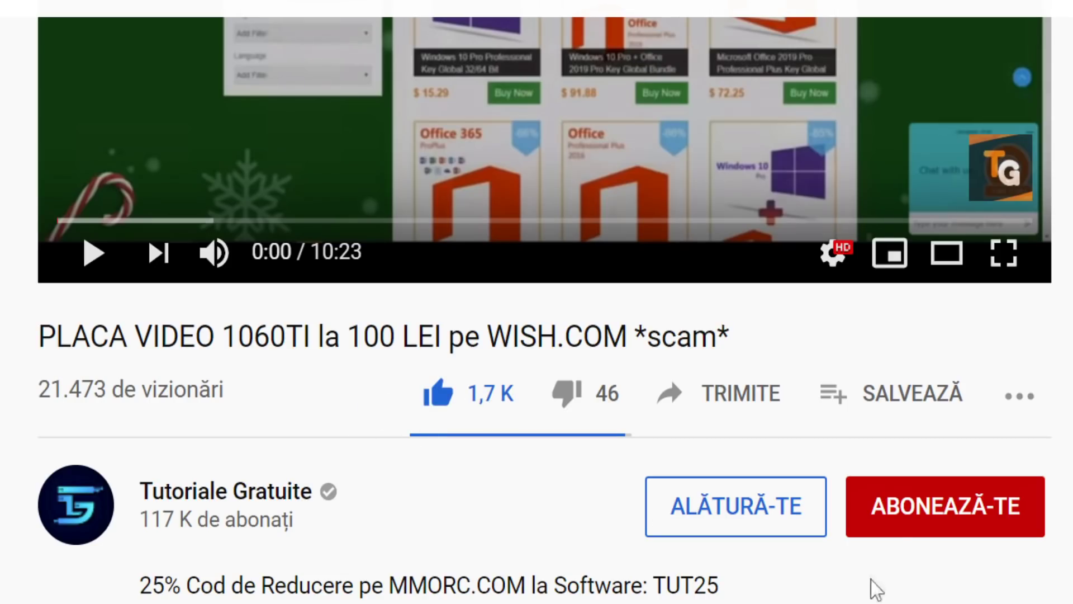
left_click(897, 525)
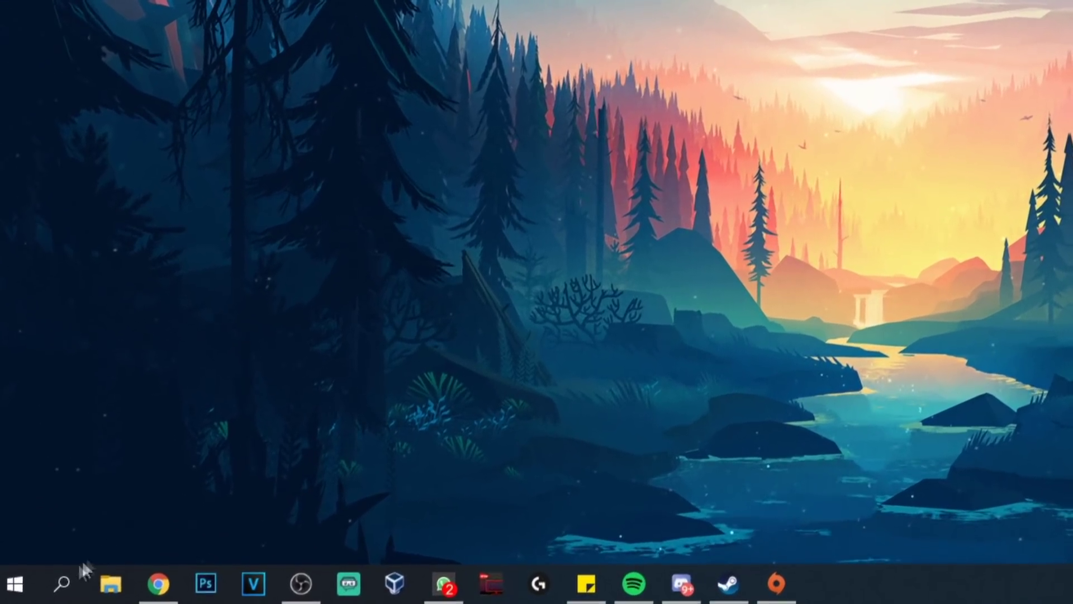
Step: Find the Windows Update settings and download and install the feature update to Windows 10, version 2004
left_click(40, 592)
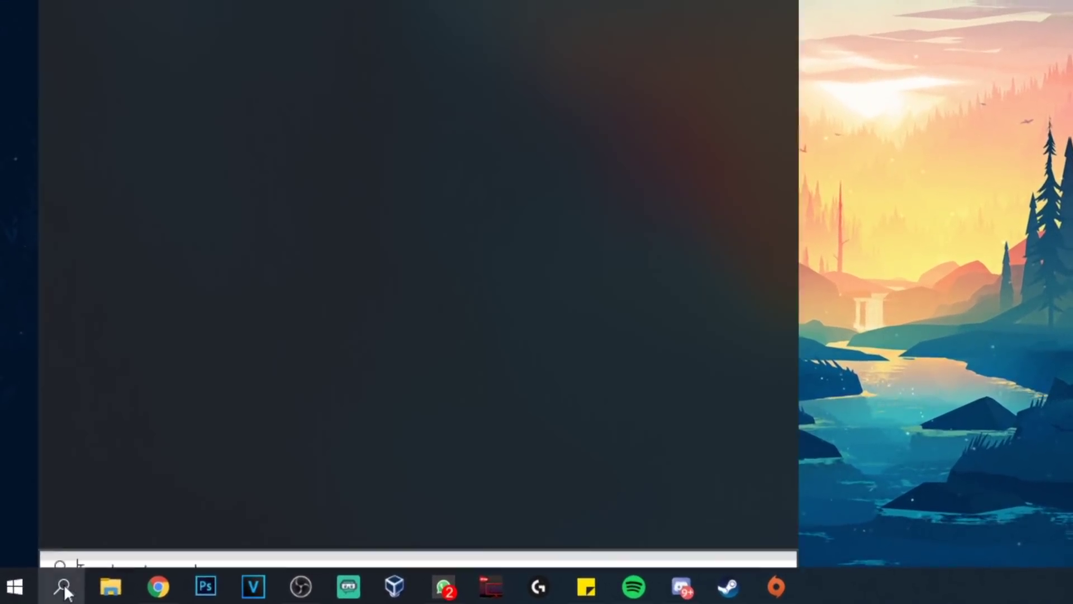
type("update")
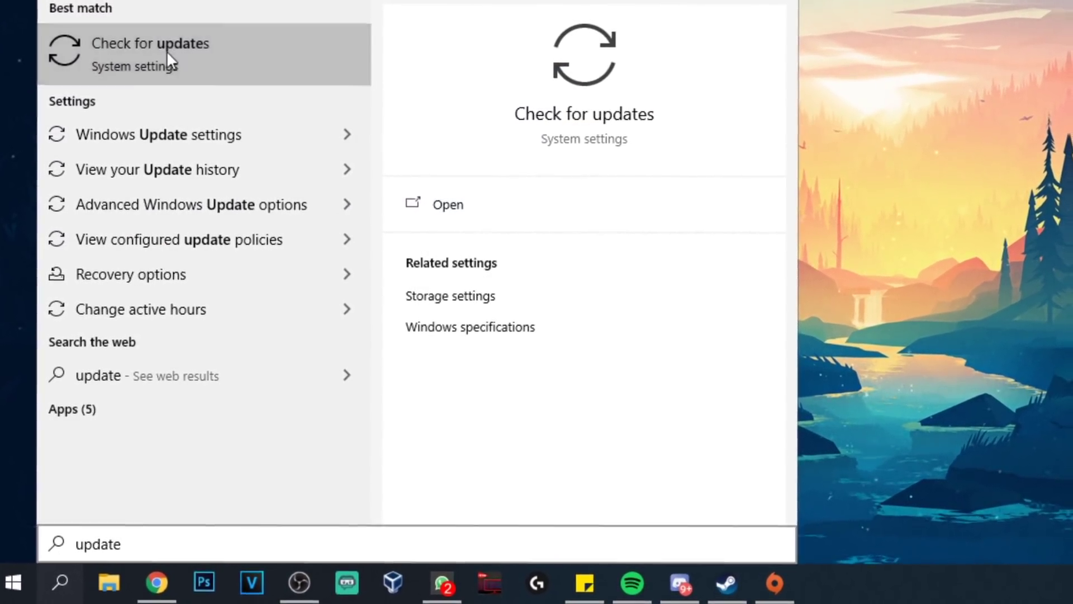
left_click(166, 52)
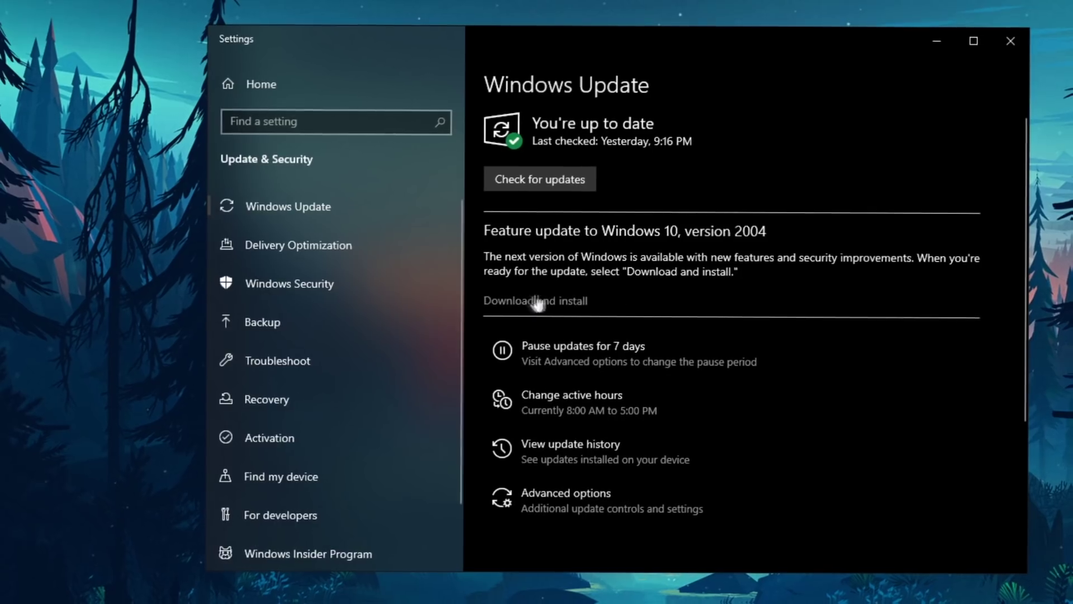
left_click(541, 302)
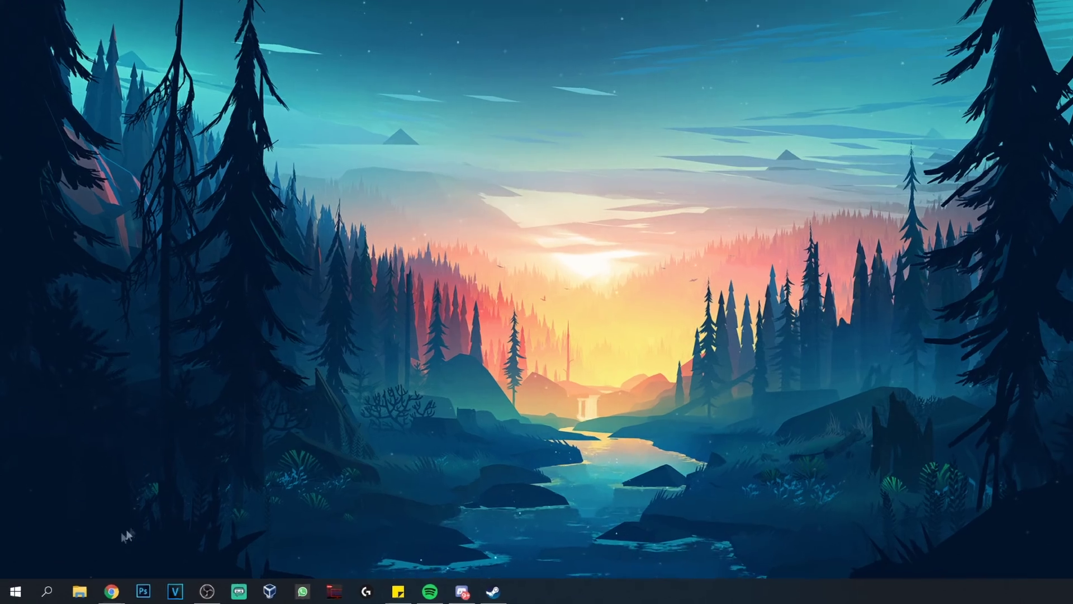
Step: Run winver to check the installed Windows version
key("super")
type("winver")
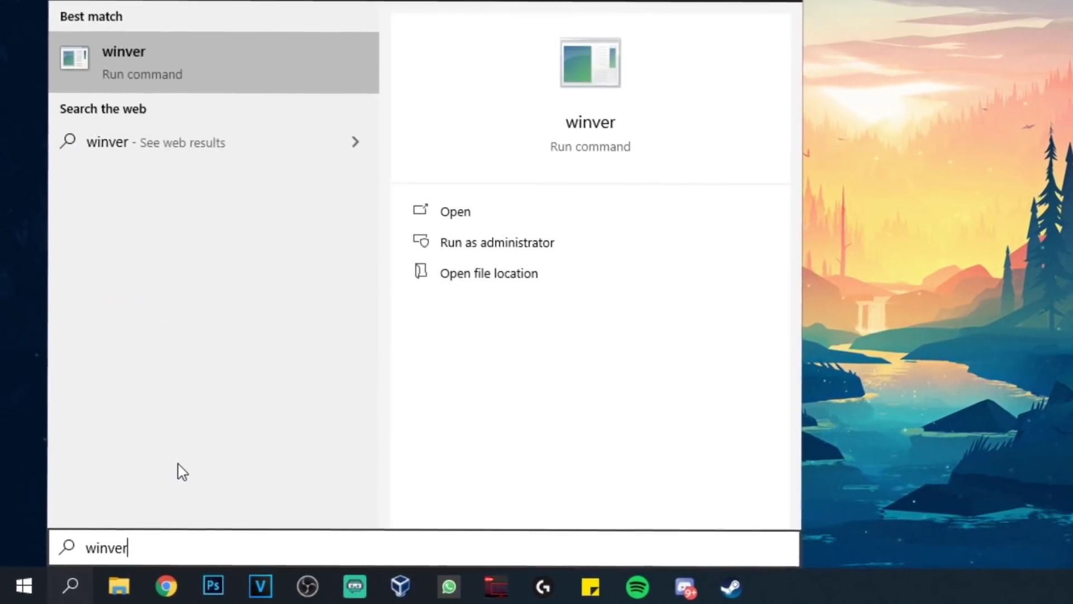
key("Return")
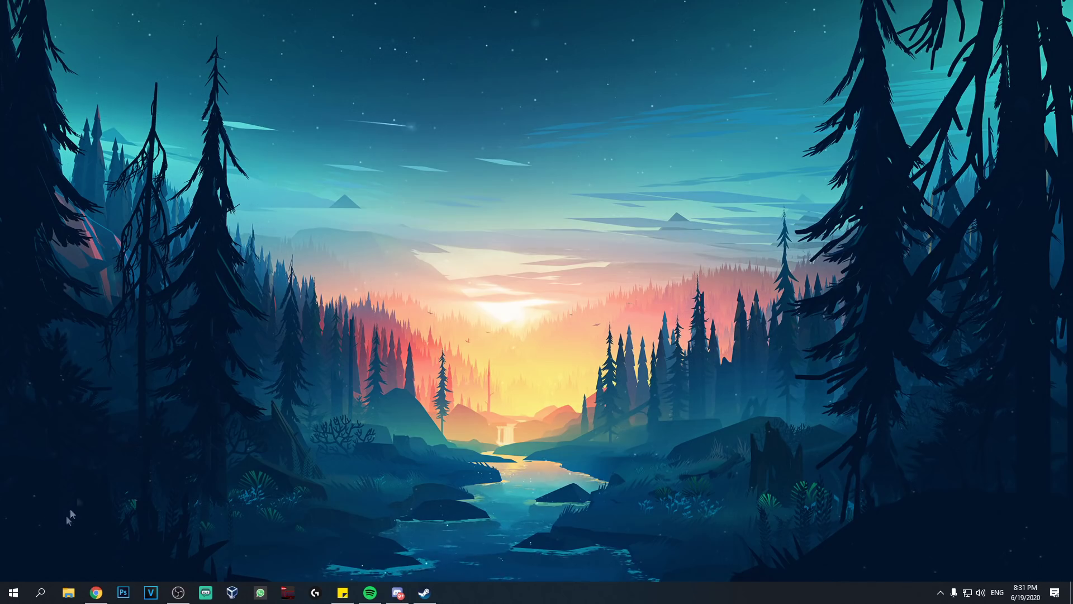
Step: Search Windows for cortana and open the Cortana app
left_click(39, 592)
type("cortana")
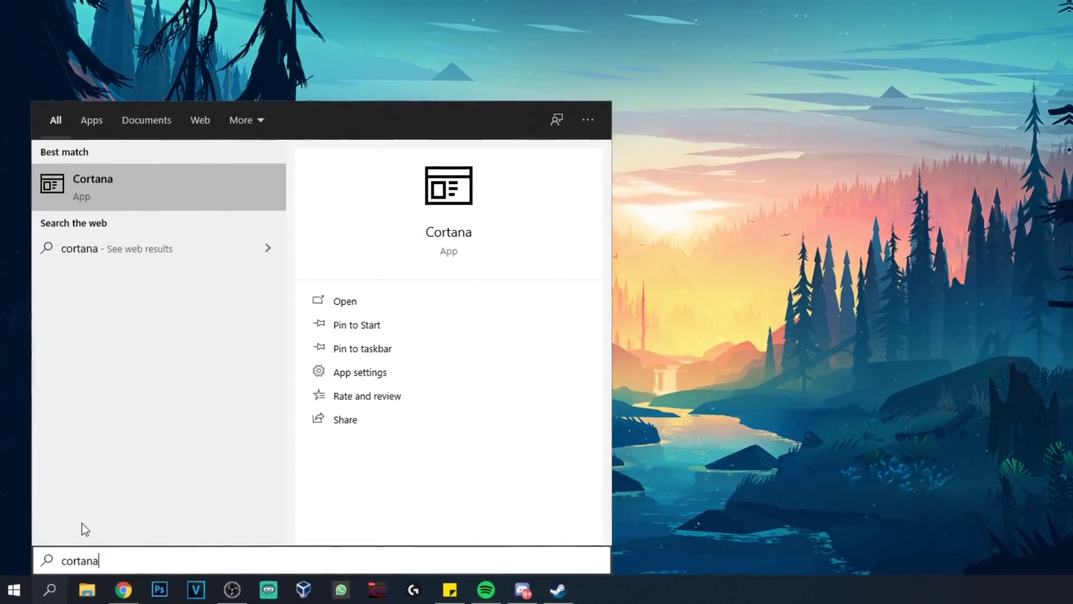
left_click(156, 183)
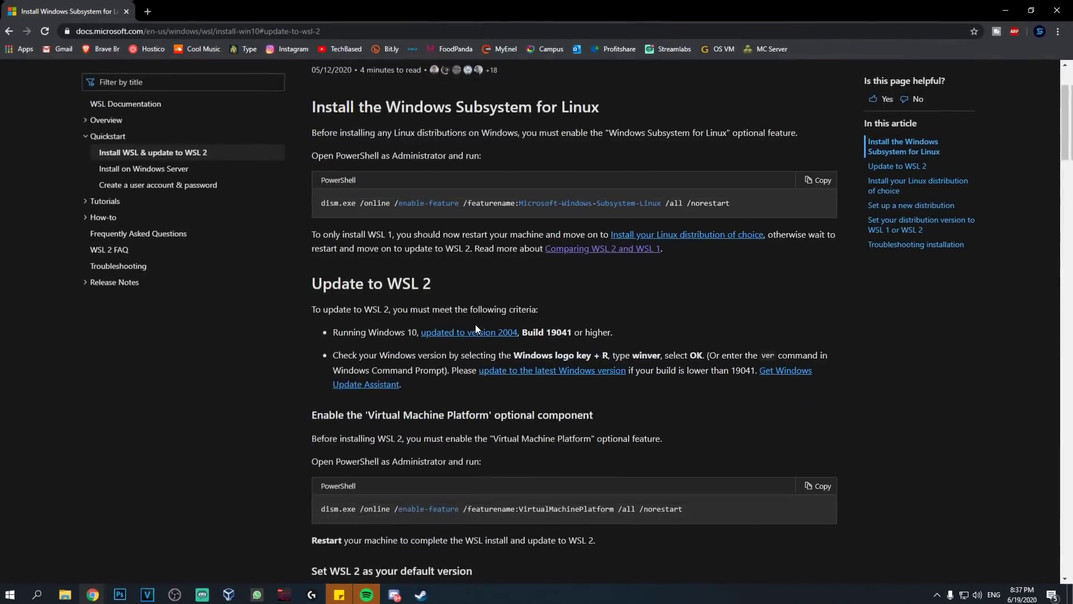
Step: Examine the WSL installation guide, from the WSL 2 requirements through distribution choice and setup to the commands for setting the WSL version
scroll(475, 327, "down", 2)
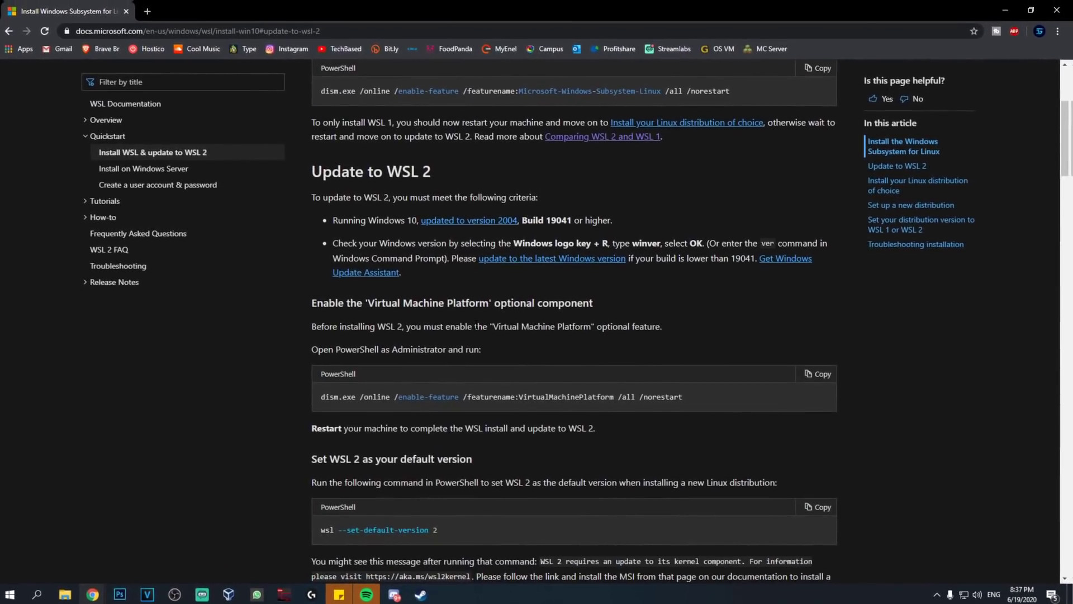
scroll(479, 321, "down", 4)
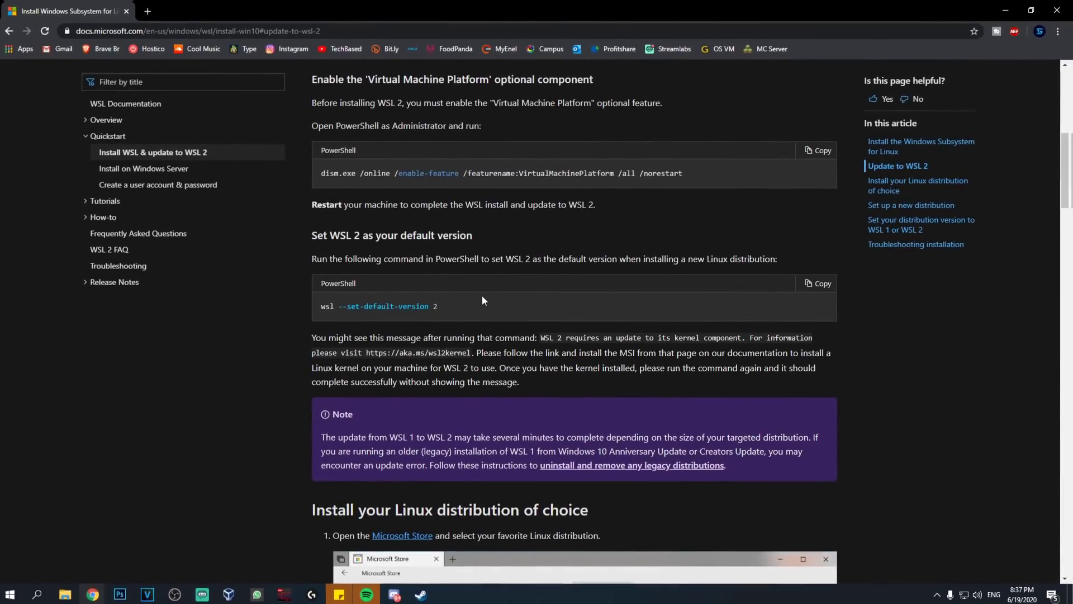
scroll(483, 294, "down", 1)
scroll(481, 291, "down", 3)
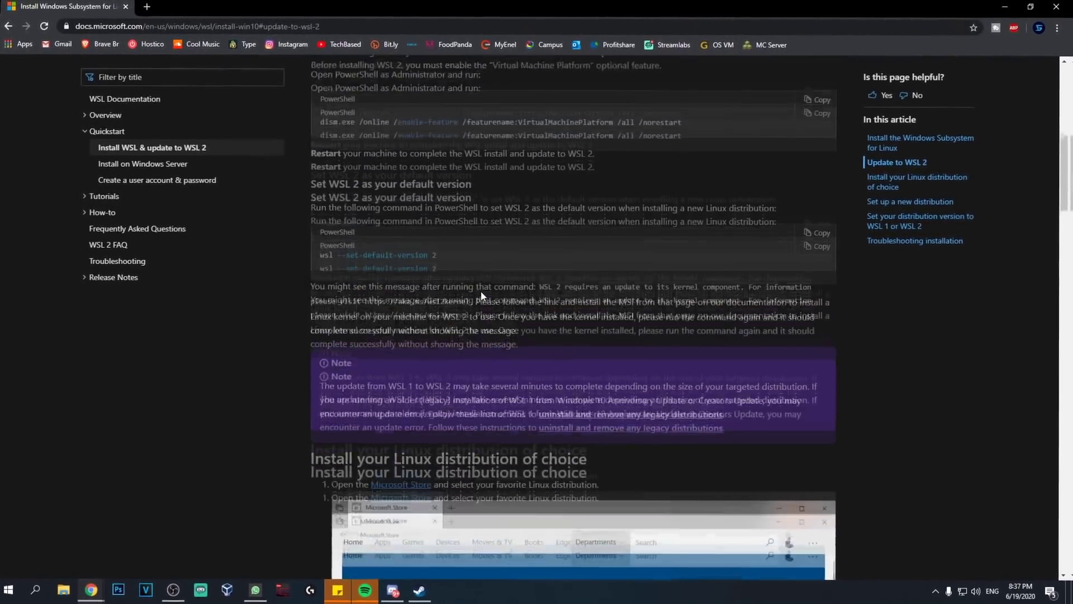
scroll(481, 292, "up", 15)
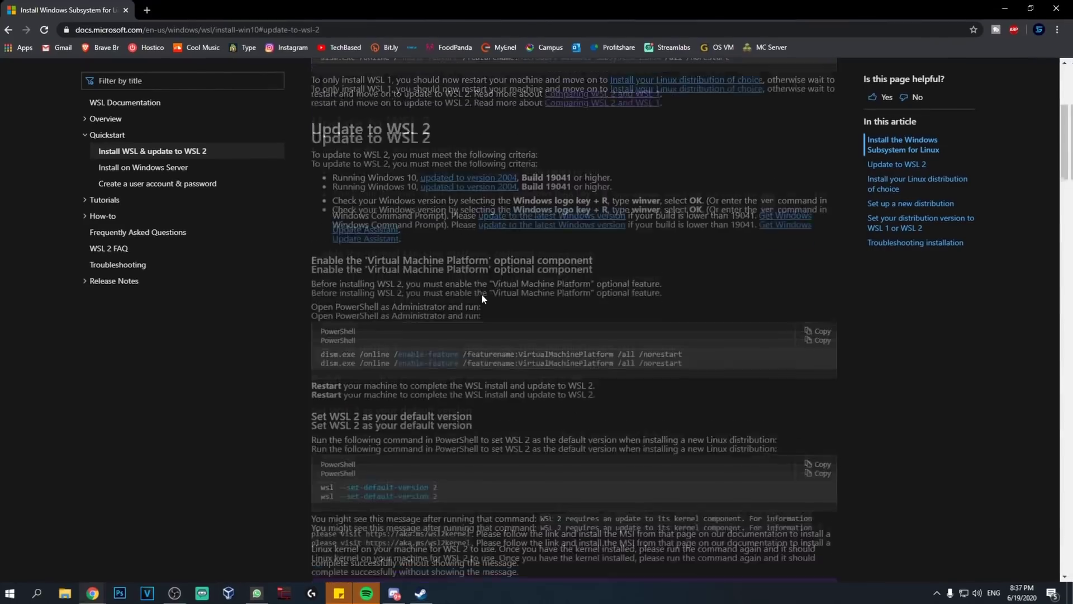
scroll(488, 292, "down", 3)
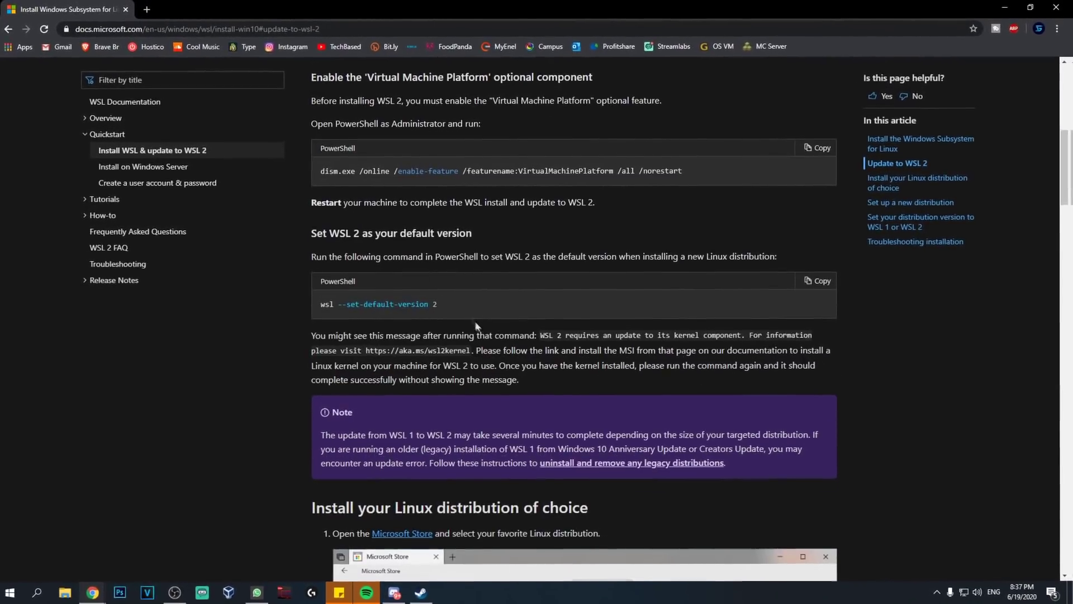
scroll(483, 323, "down", 4)
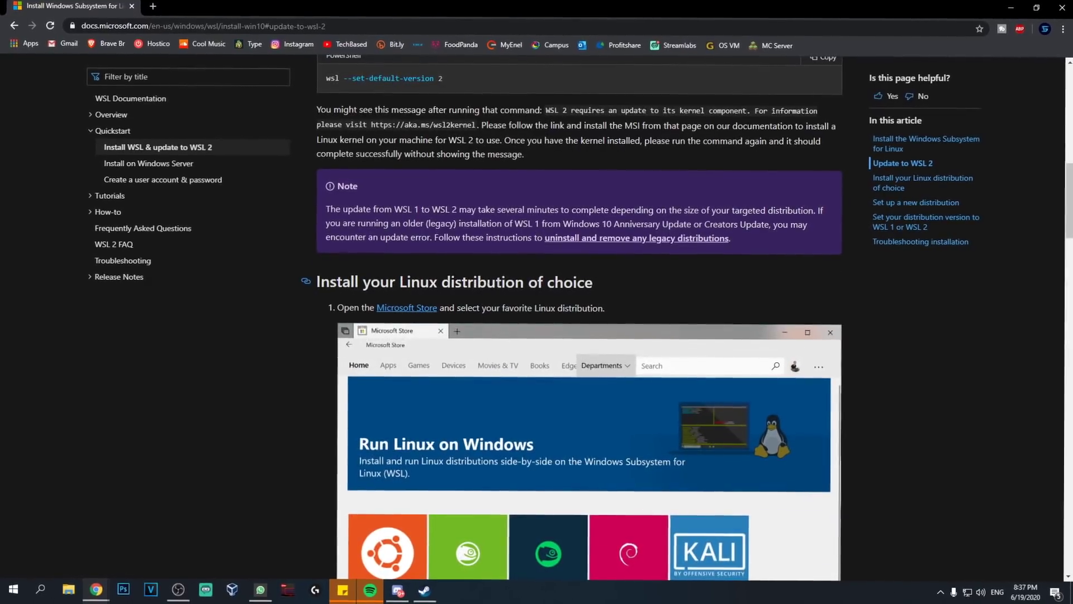
scroll(506, 319, "down", 2)
scroll(451, 281, "up", 2)
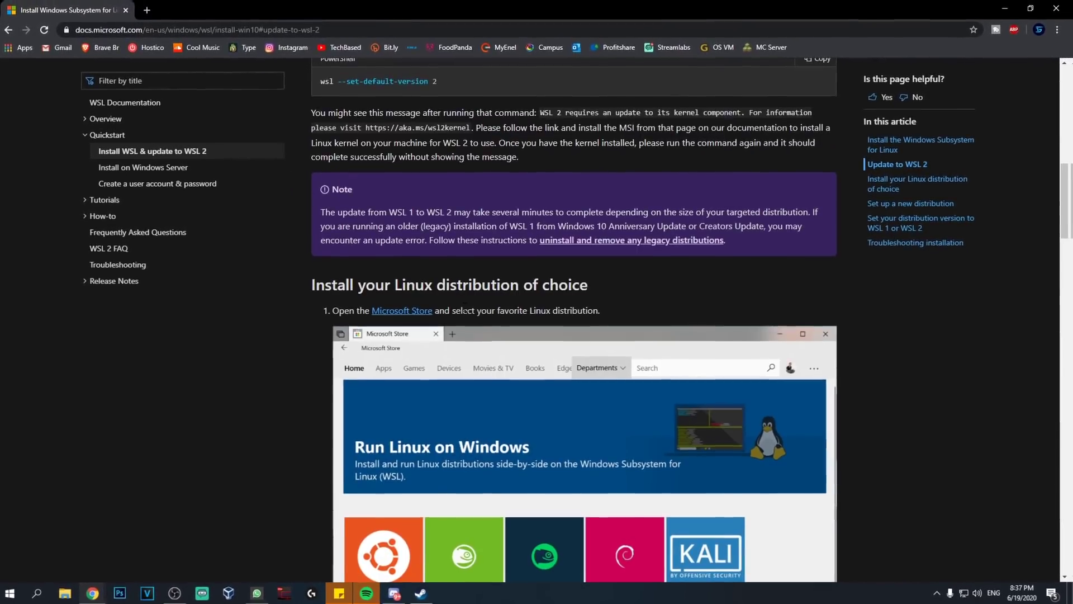
scroll(481, 296, "up", 6)
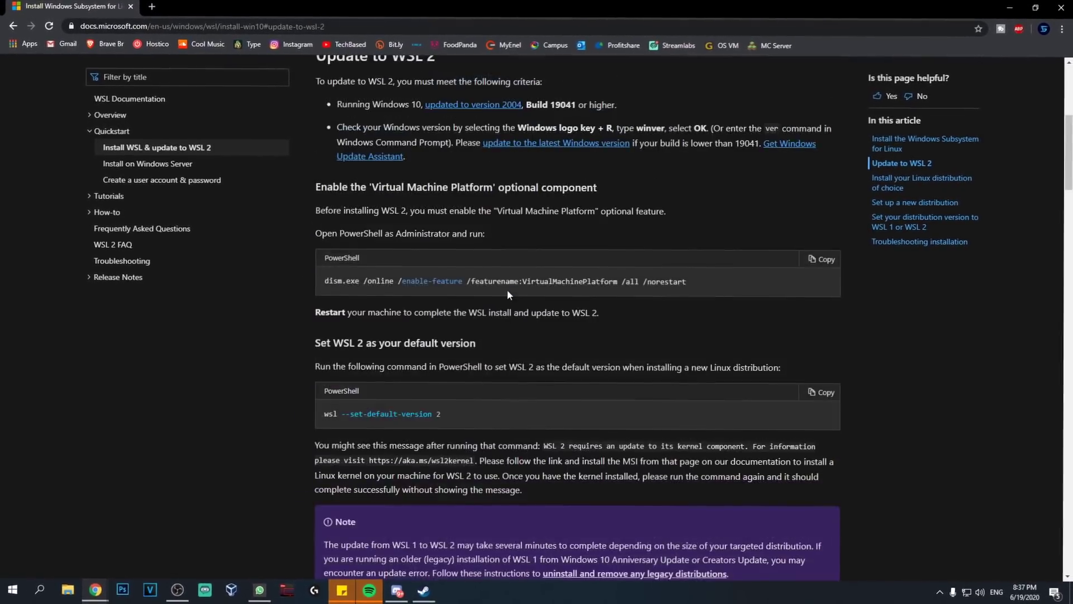
scroll(484, 283, "down", 6)
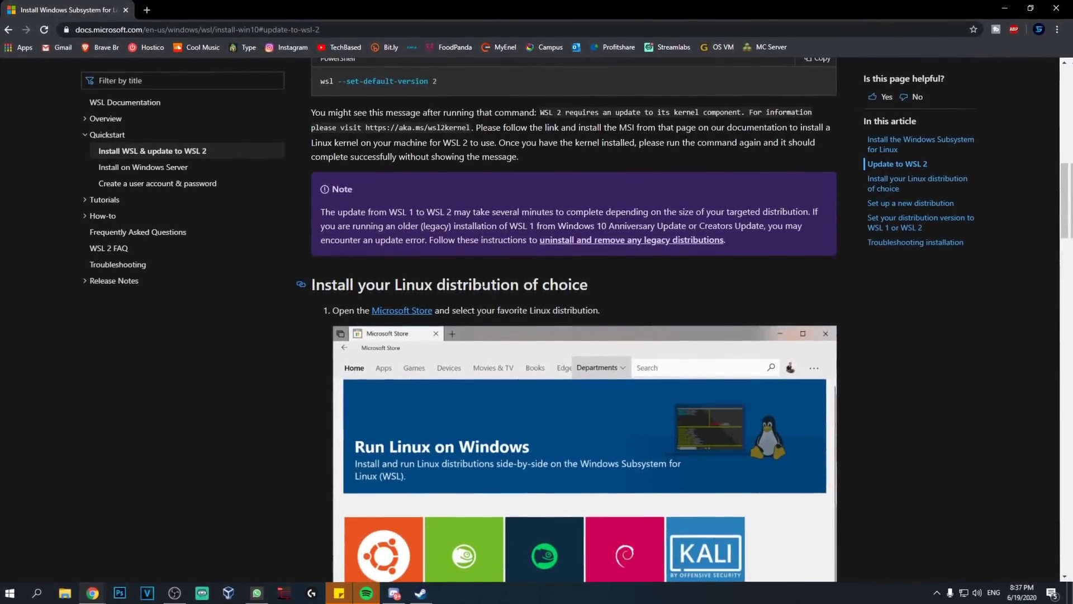
scroll(483, 291, "down", 6)
scroll(487, 289, "down", 5)
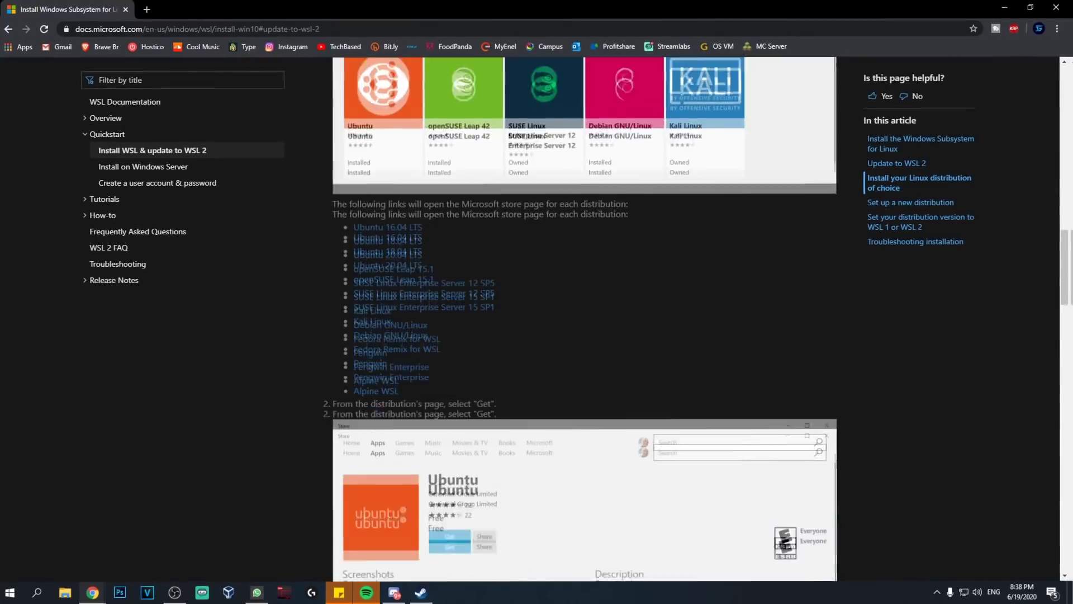
scroll(506, 300, "down", 11)
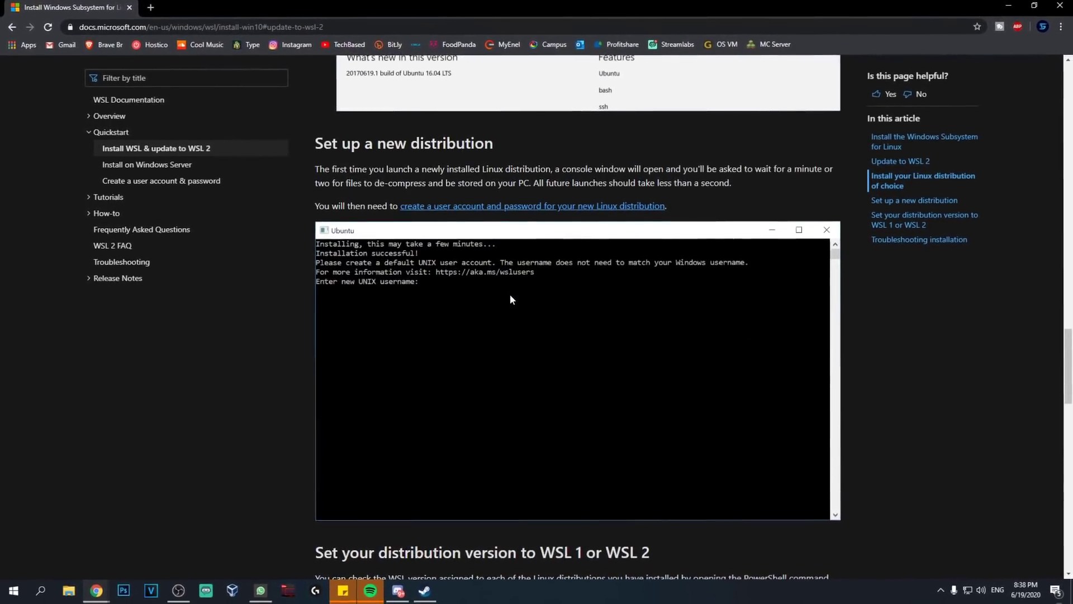
scroll(509, 297, "down", 5)
scroll(502, 300, "down", 3)
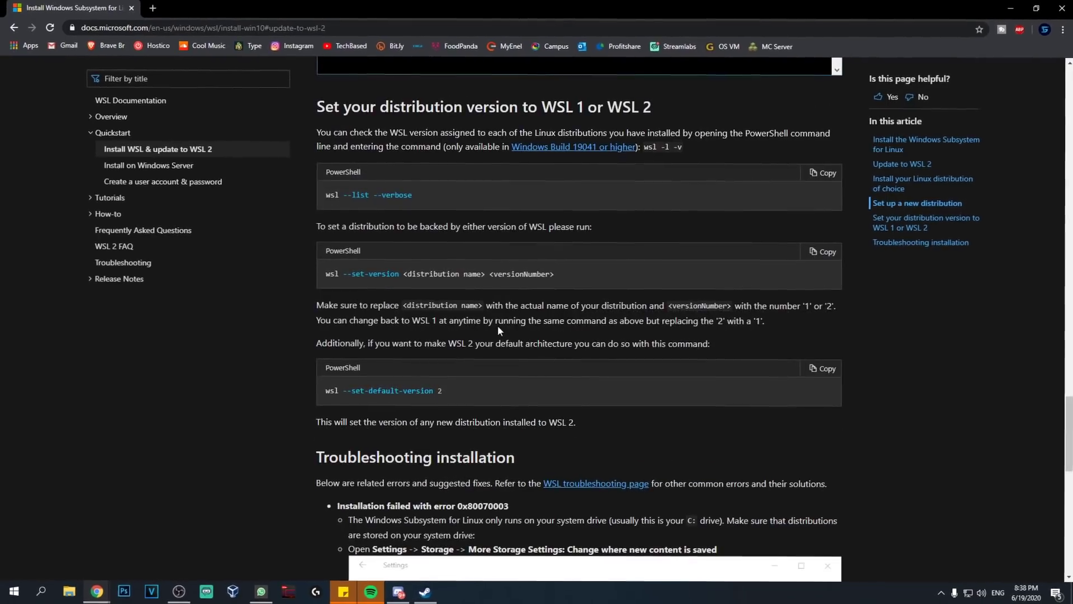
Step: Return to the guide's Update to WSL 2 section and highlight the Windows 10 version requirement and the section heading
key("Home")
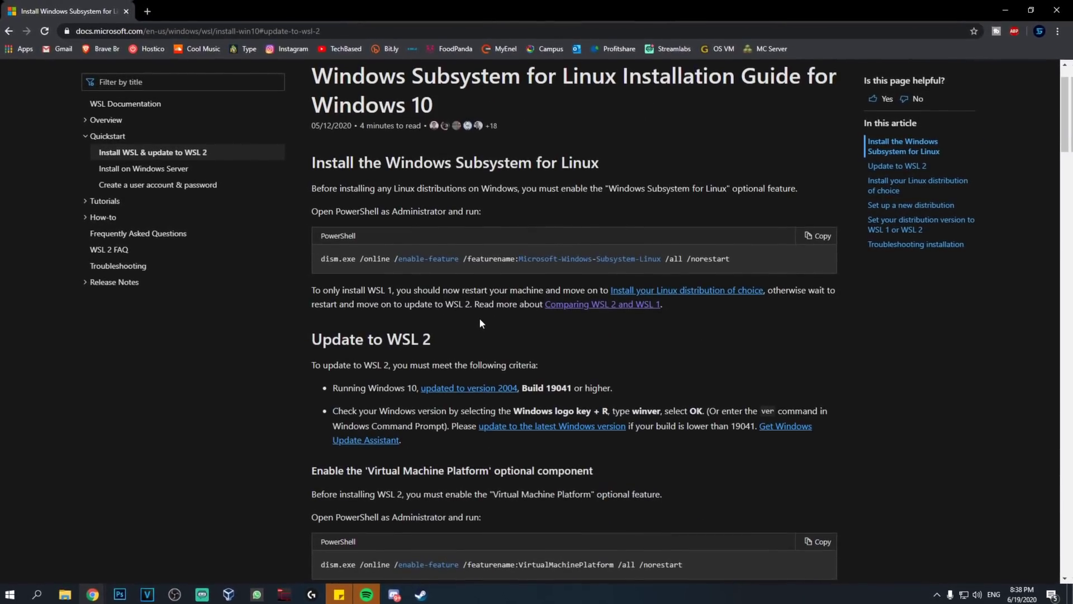
scroll(485, 340, "down", 1)
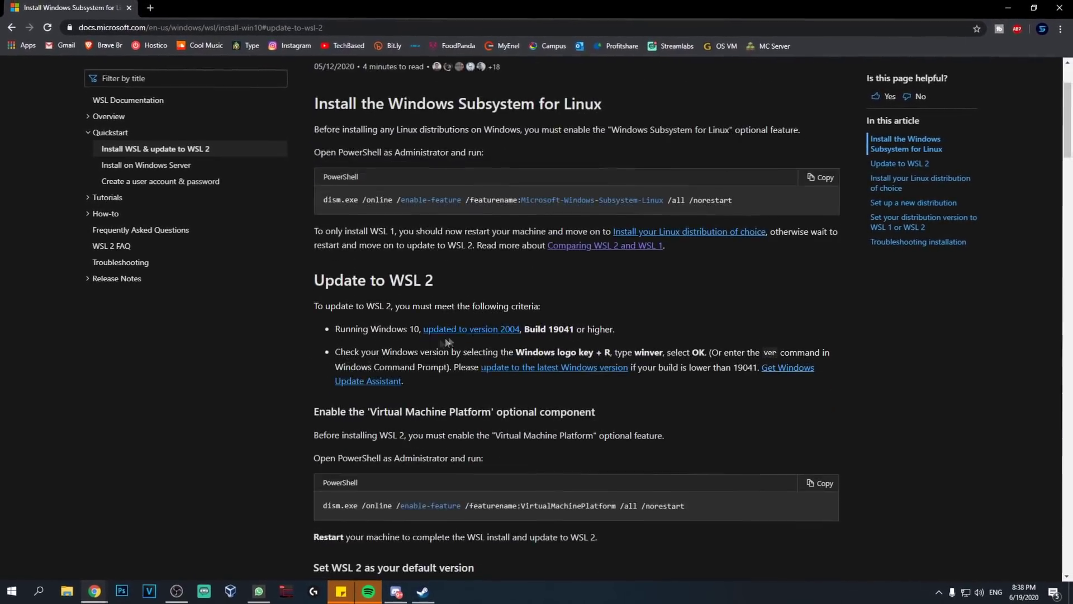
scroll(406, 300, "down", 2)
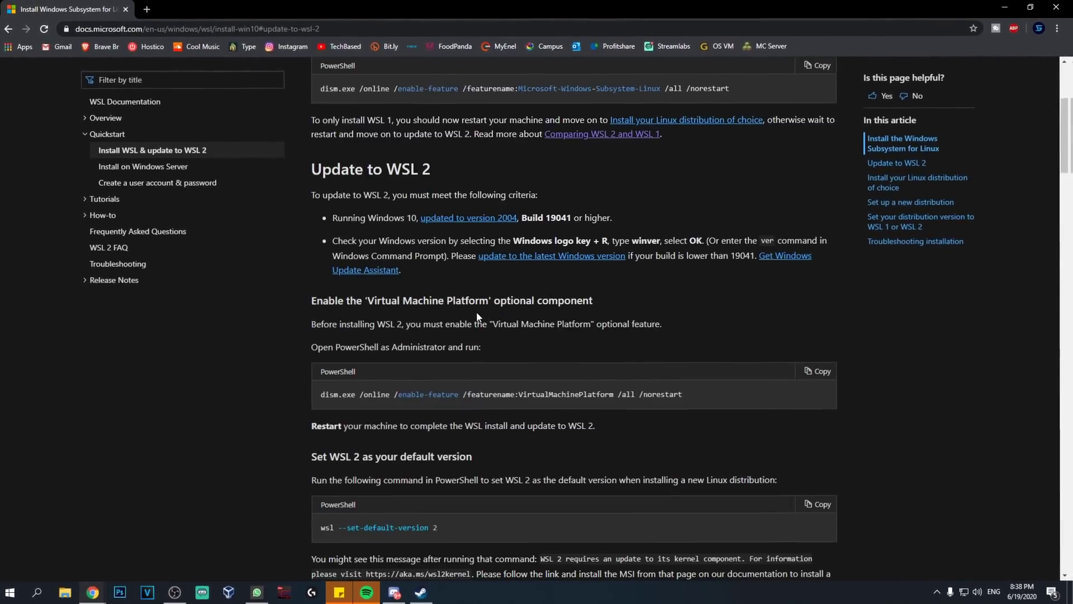
left_click_drag(334, 219, 623, 217)
left_click_drag(432, 171, 312, 171)
left_click(312, 171)
scroll(312, 171, "up", 2)
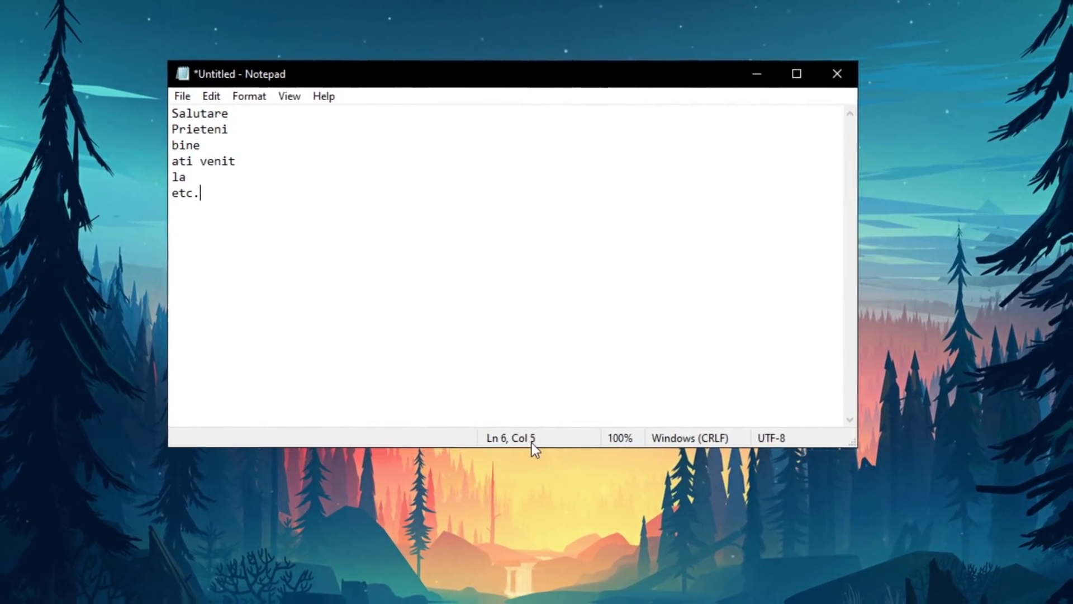
Step: In Notepad, open the Find dialog with no text selected, move it over the document and close it
key("ctrl+f")
left_click_drag(401, 223, 554, 180)
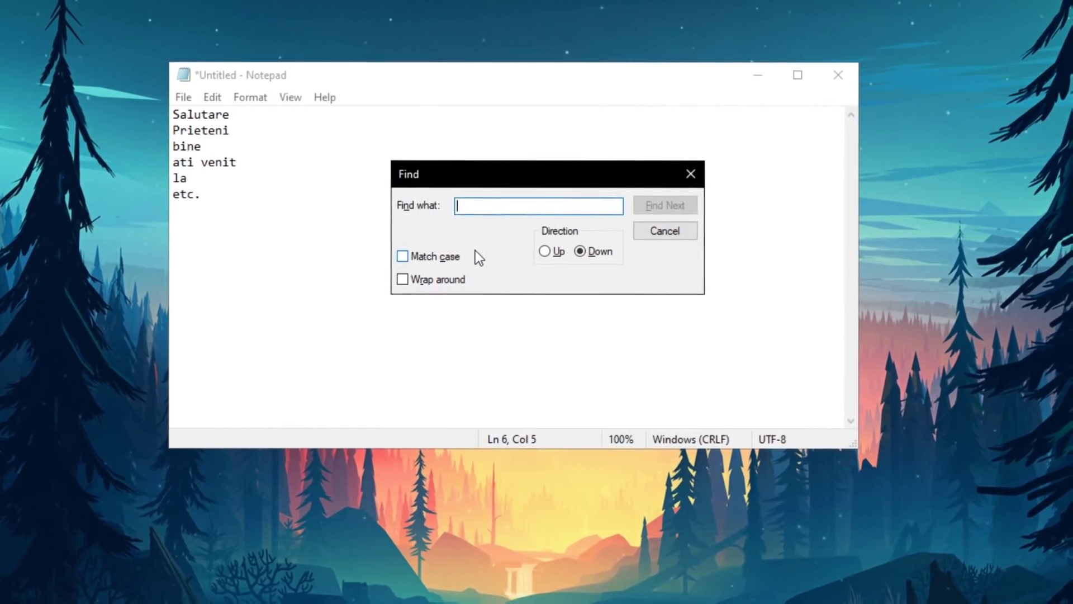
left_click(690, 174)
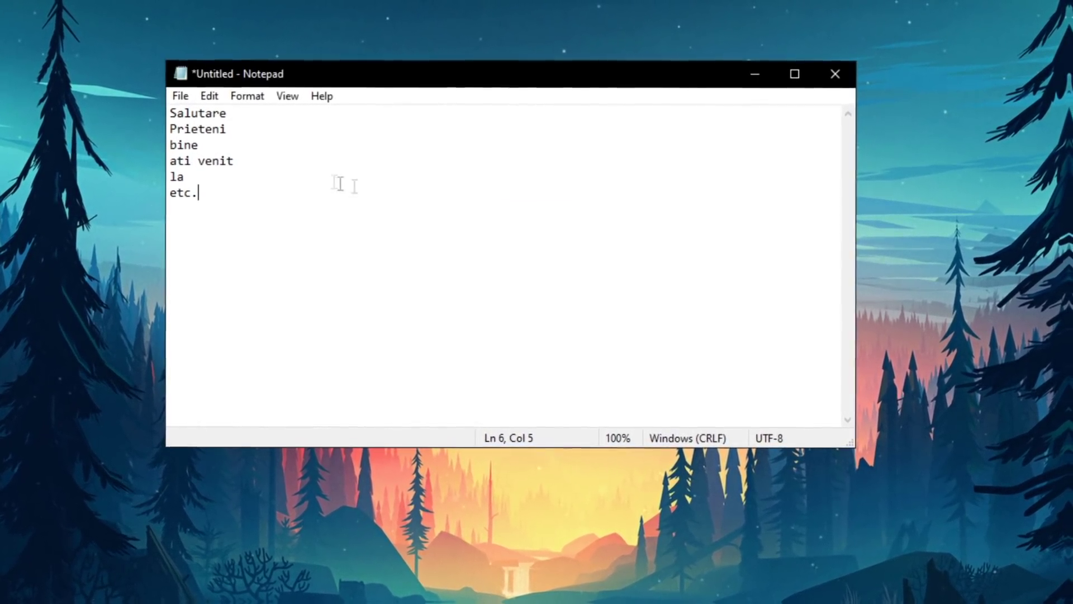
Step: Open Find with the word "venit" selected in the text, inspect the search field beside the document, and close the dialog
key("ctrl+f")
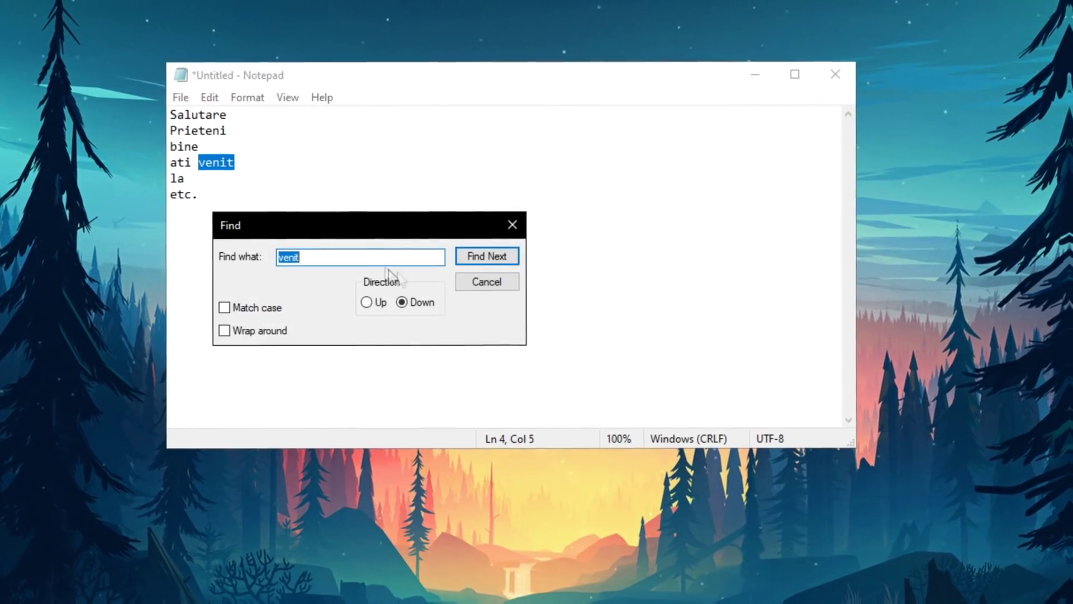
left_click_drag(347, 224, 610, 160)
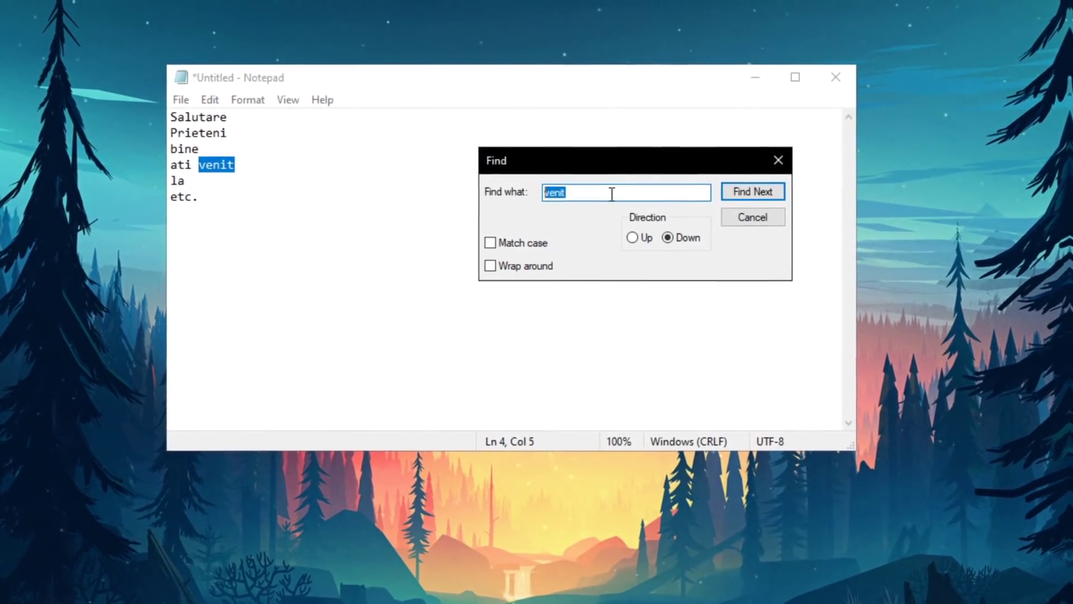
left_click(559, 192)
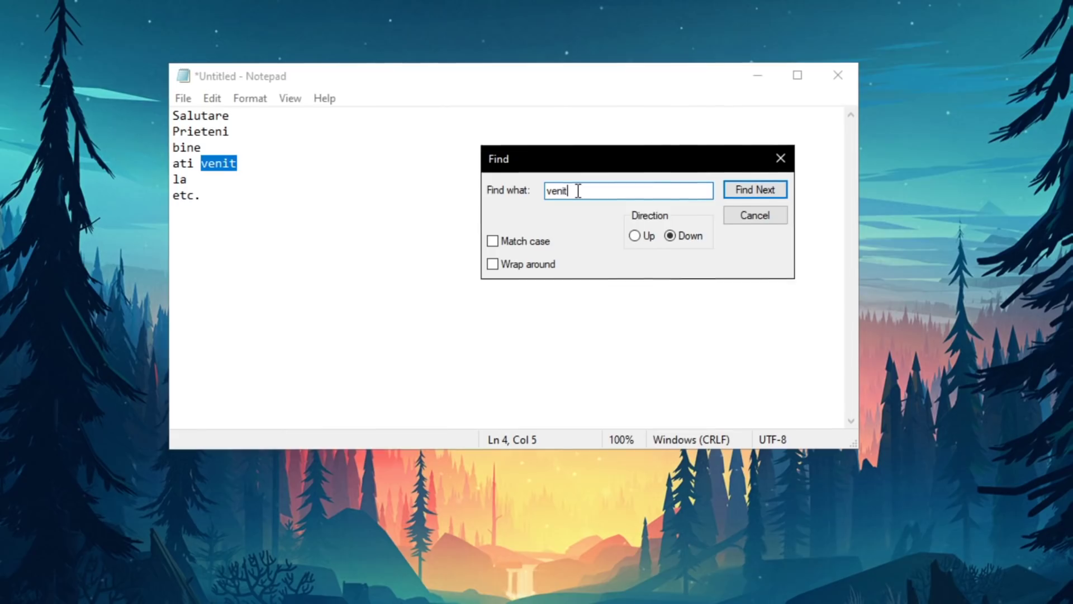
left_click_drag(593, 168, 529, 175)
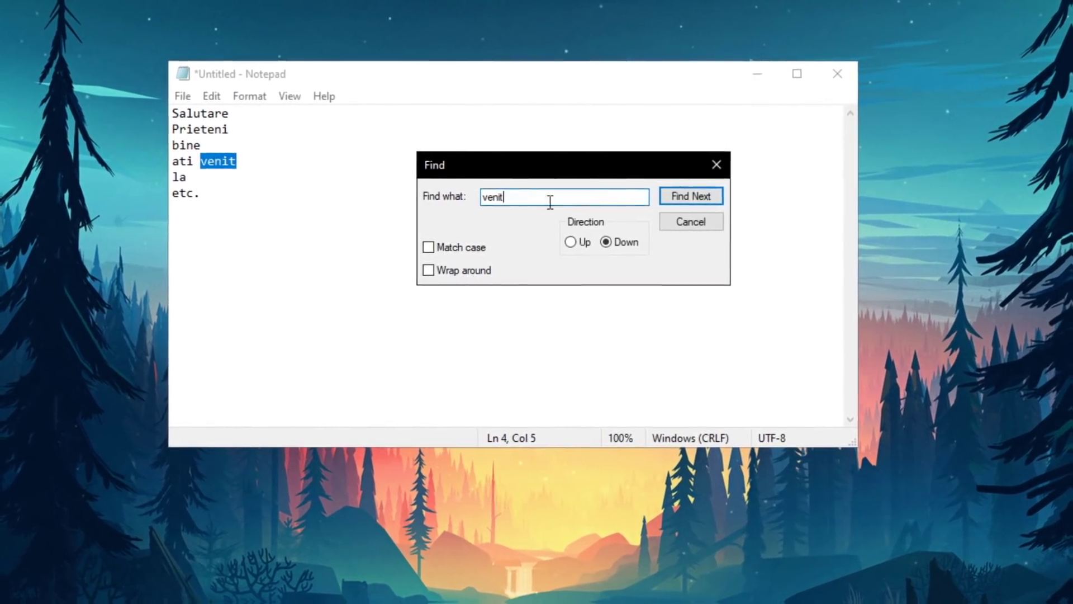
key("Escape")
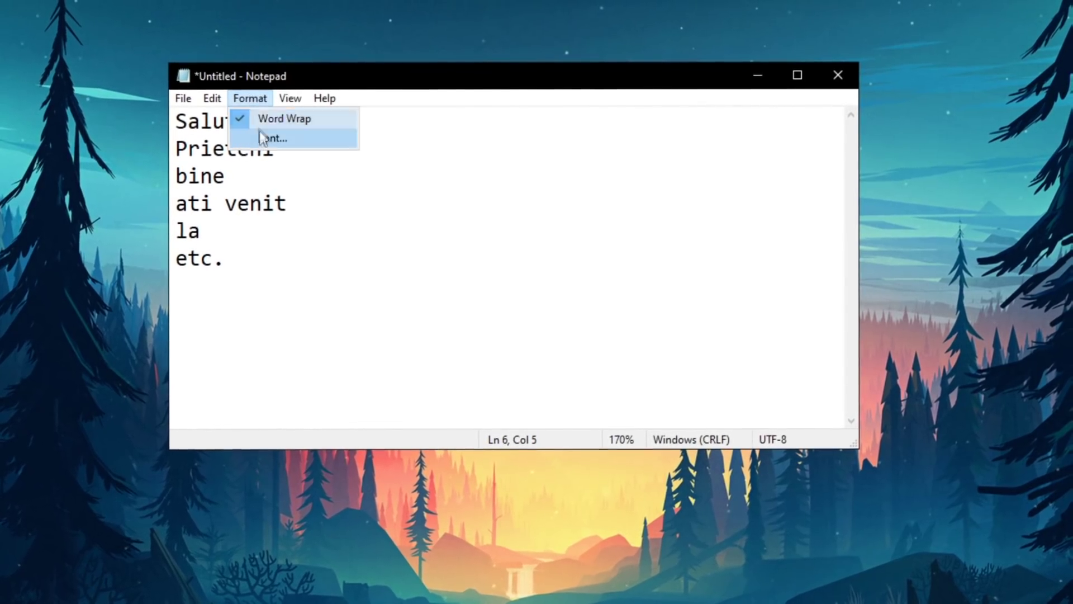
Step: Zoom the Notepad text to 210% and open its font settings, moving the dialog aside
left_click(558, 207)
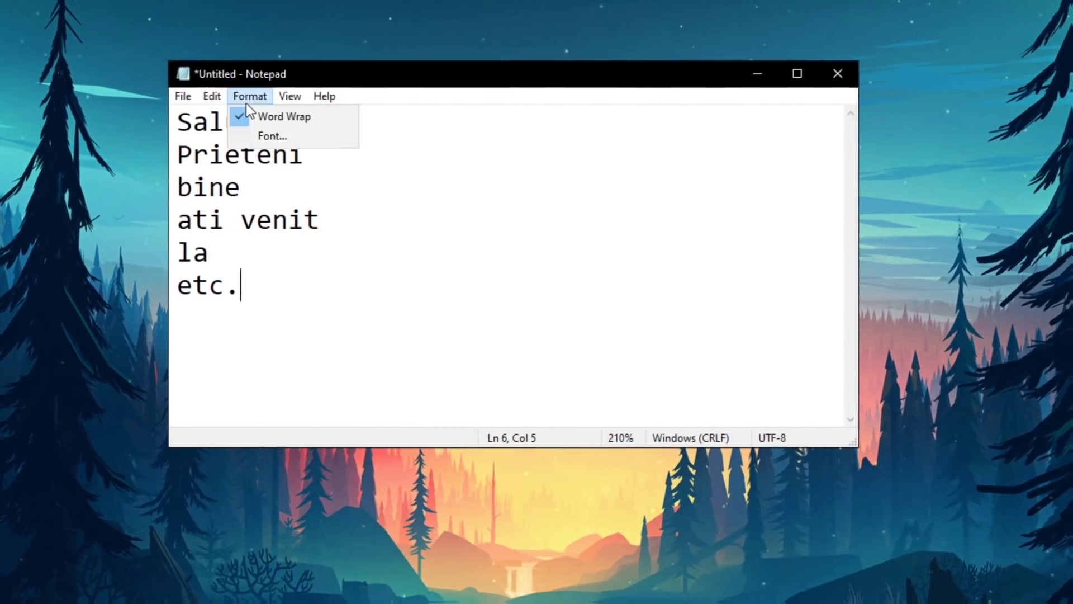
left_click(271, 136)
left_click_drag(438, 217, 533, 186)
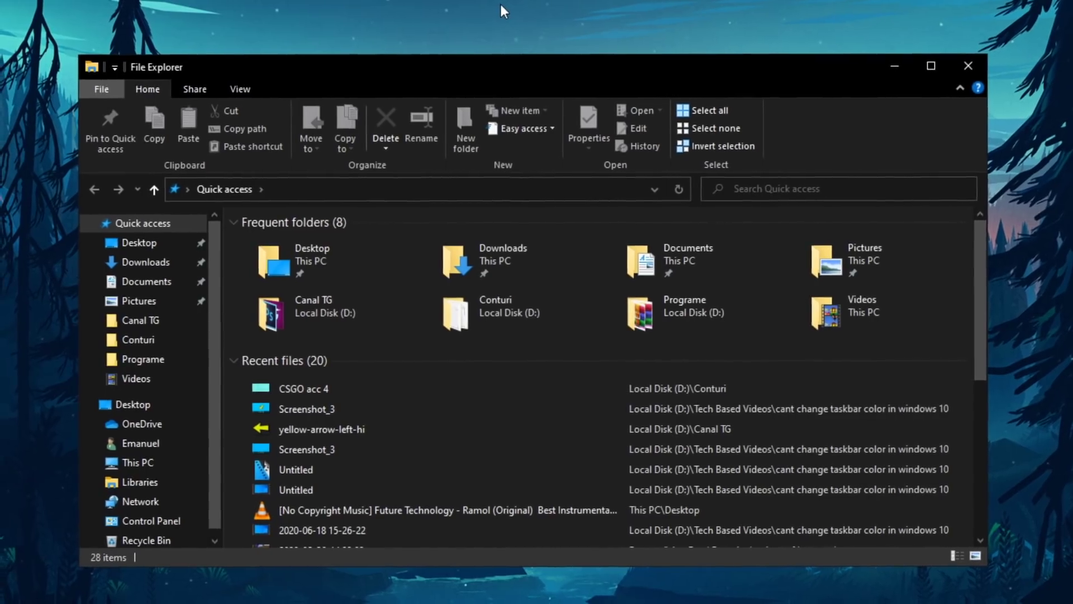
Step: Search File Explorer for "tutori", open the Windows search pane for comparison, and return to the File Explorer search field
key("ctrl+e")
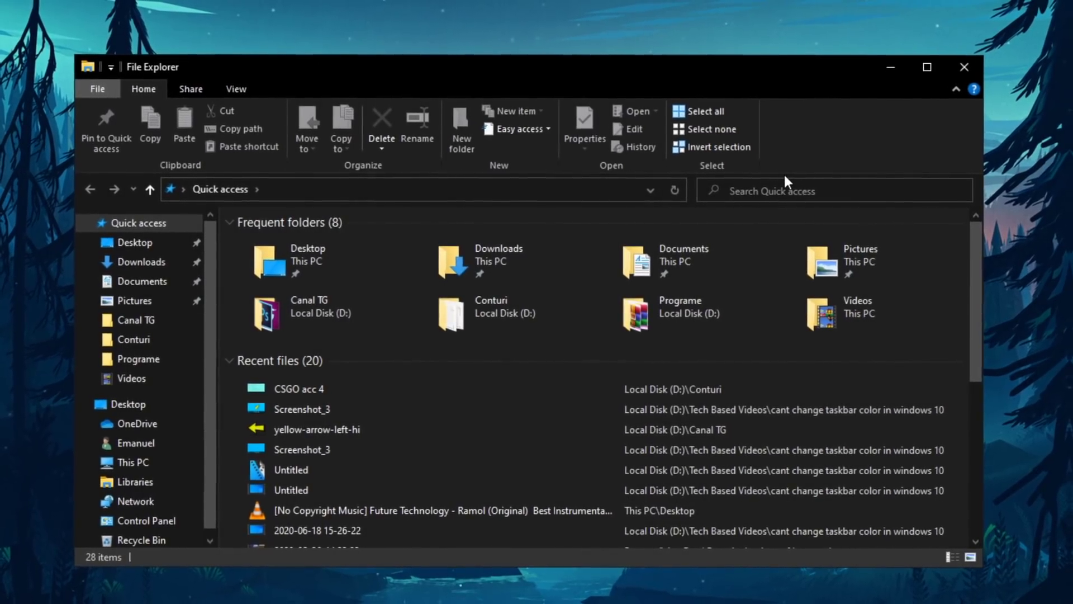
type("tutori")
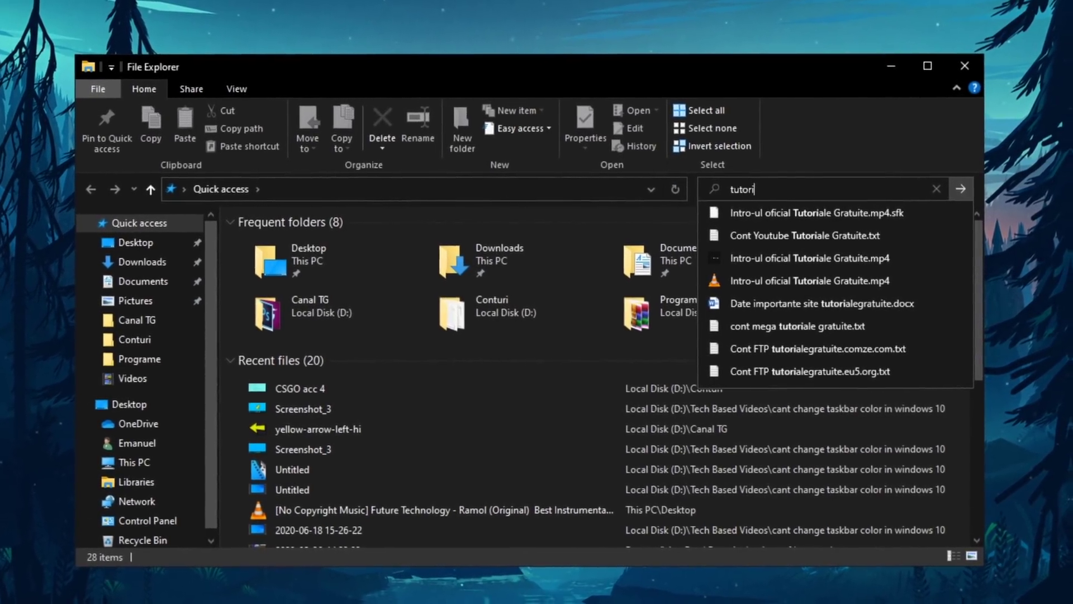
key("super+s")
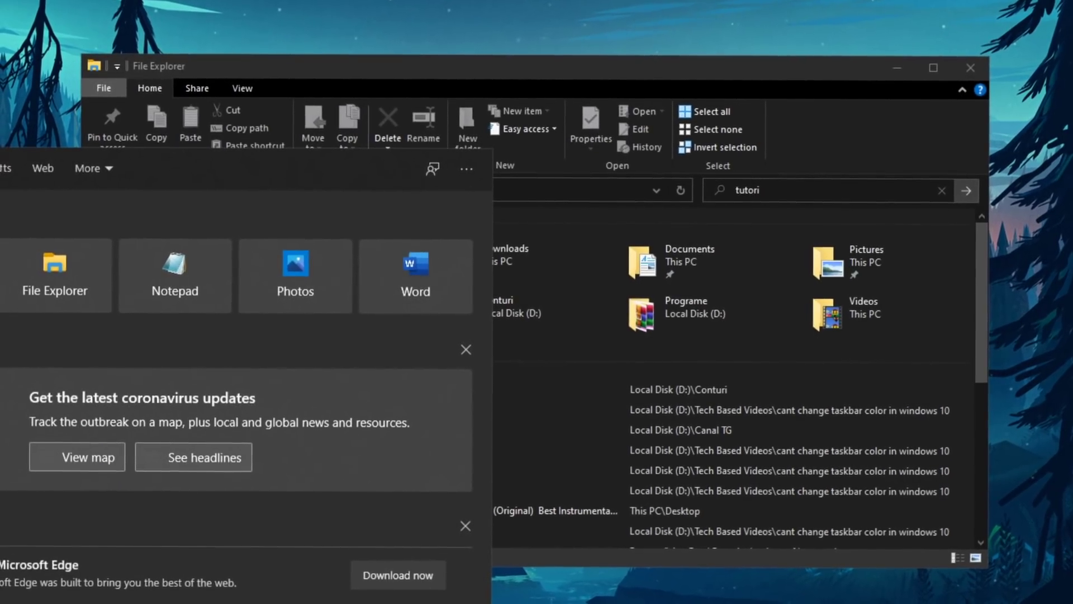
left_click(764, 190)
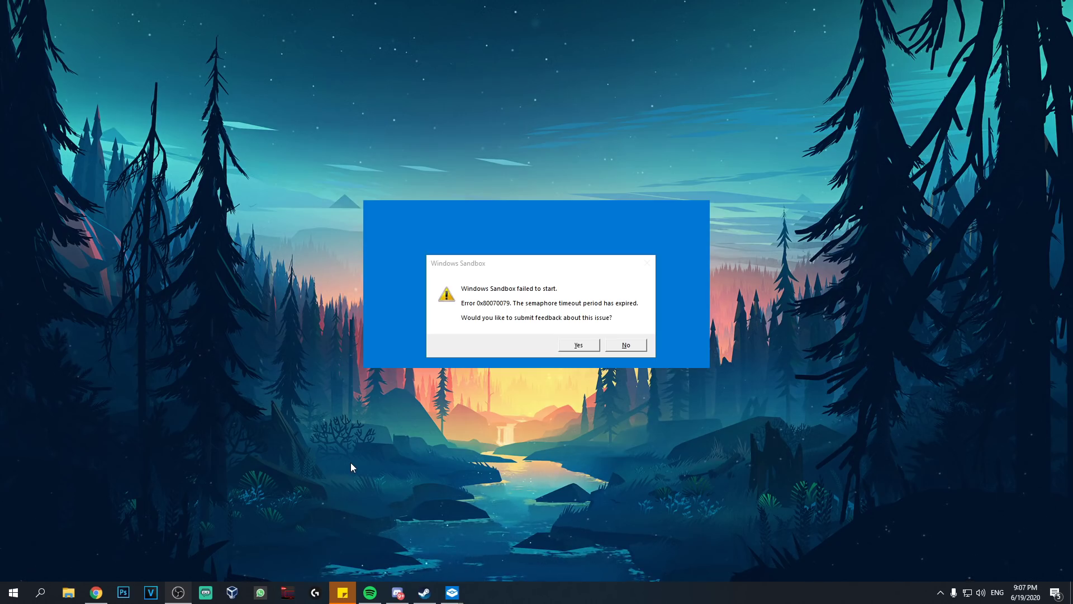
Step: Find and open Turn Windows features on or off, and look through the lower part of the feature list
left_click(49, 594)
type("fea")
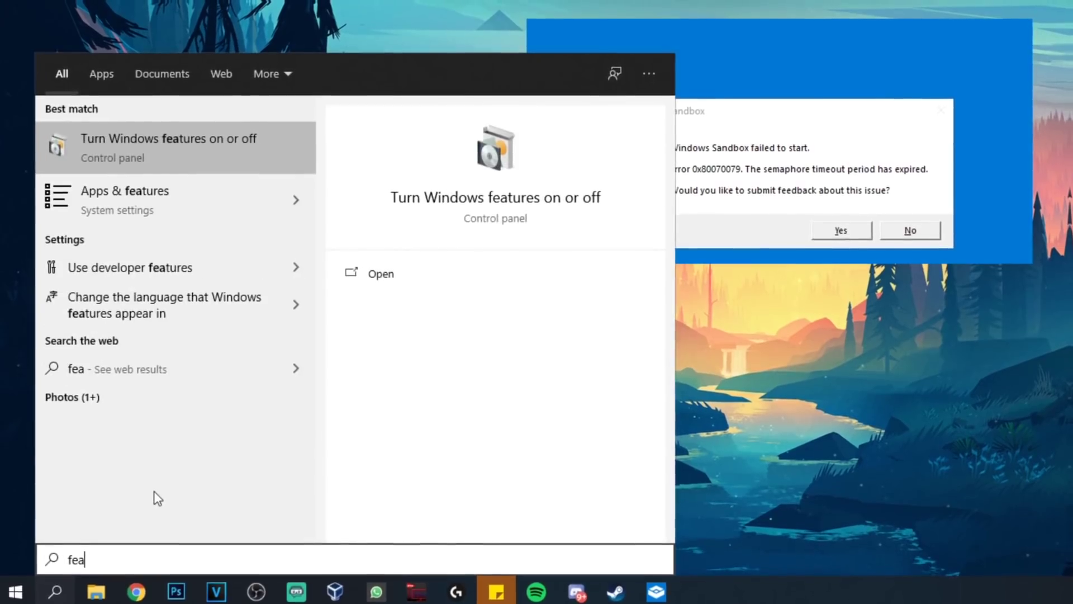
key("Return")
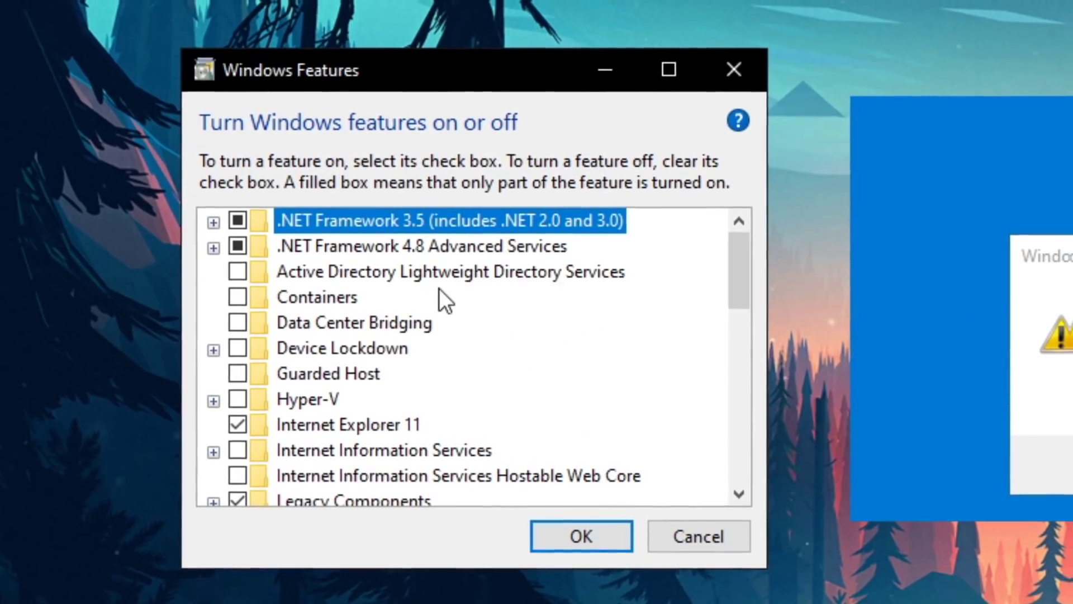
left_click_drag(736, 307, 731, 451)
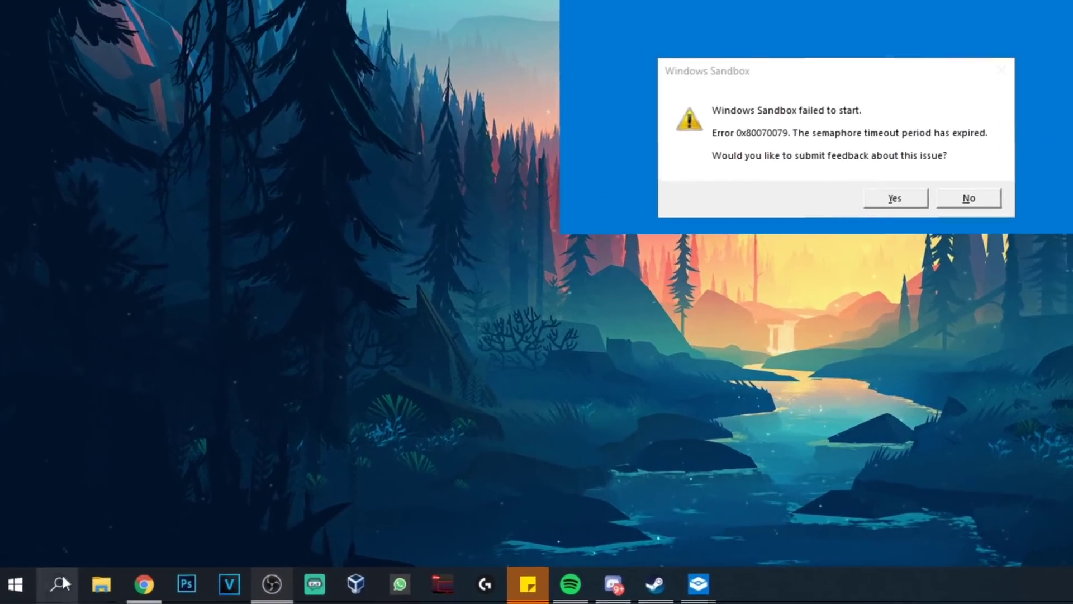
Step: Find Windows Sandbox through Windows search and launch it
left_click(56, 586)
type("win")
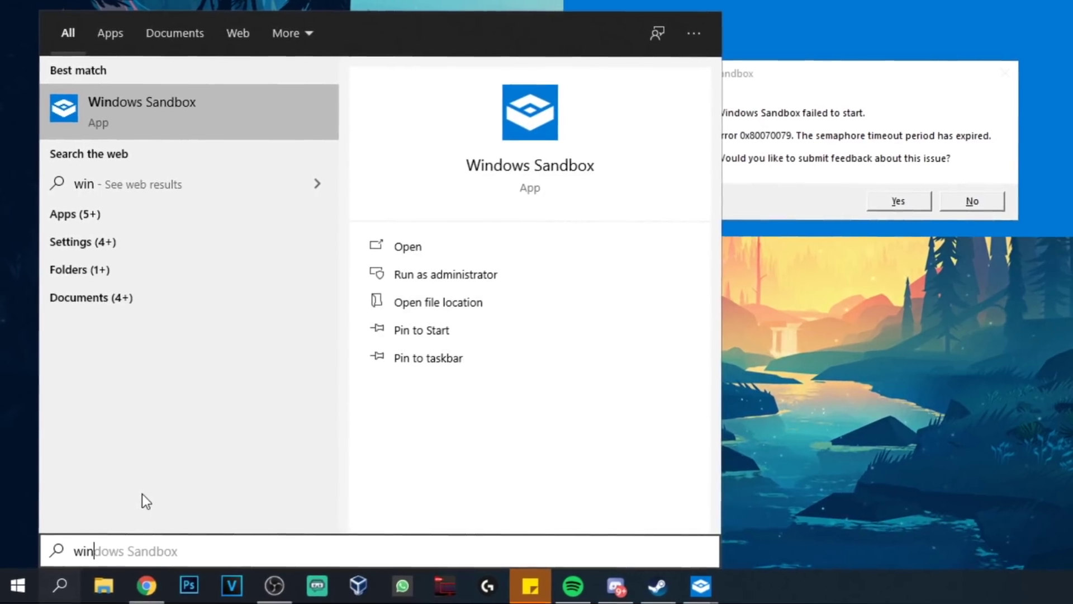
left_click(163, 114)
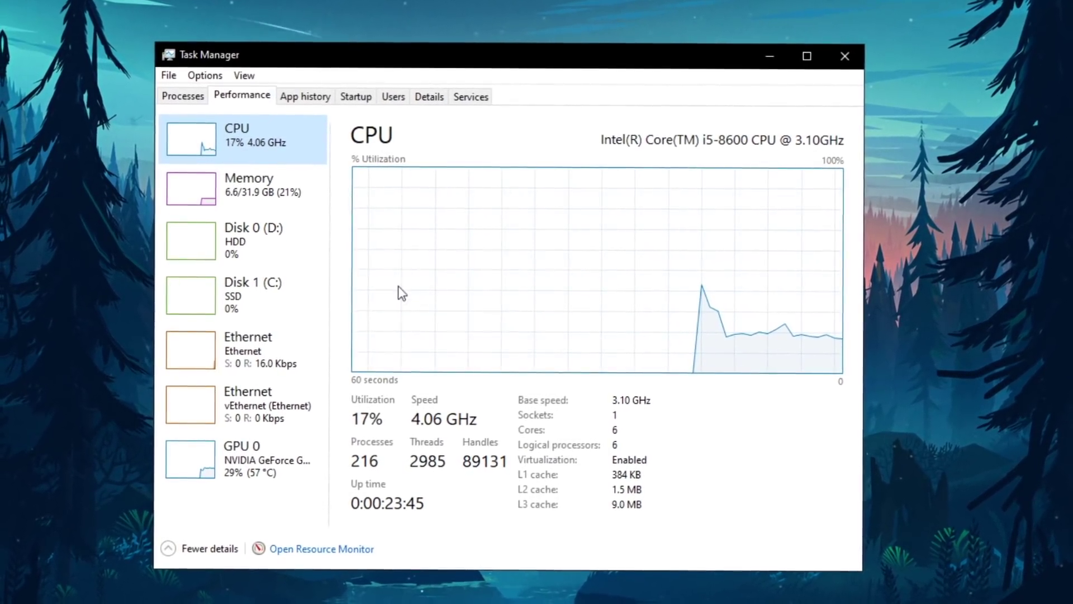
Step: In Task Manager's performance view, examine the disk types of Disk 0 (D:) and Disk 1 (C:) and the GPU 0 details
left_click(294, 258)
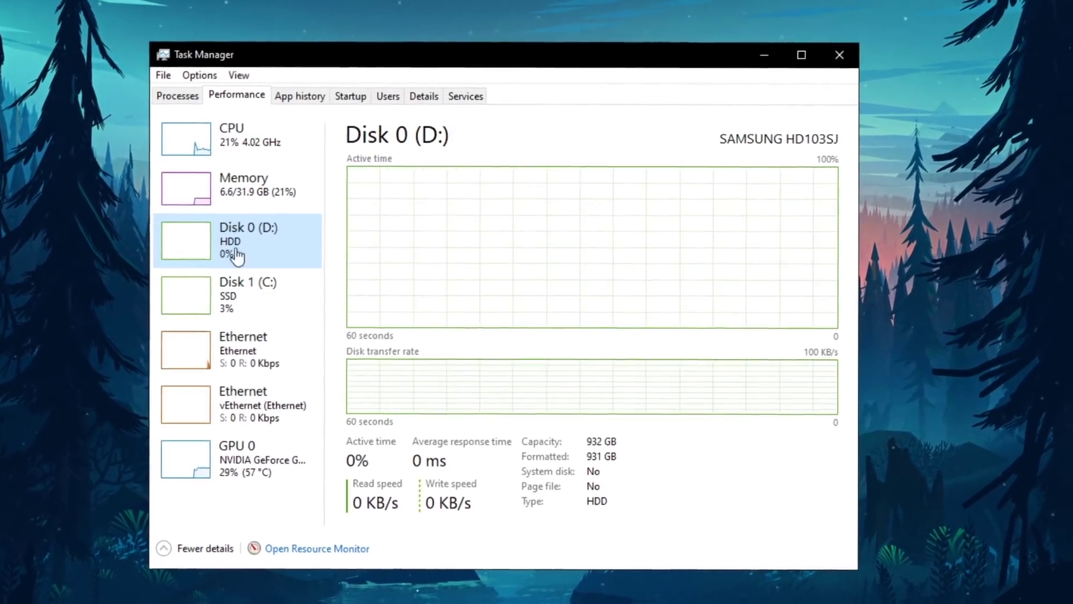
left_click(245, 295)
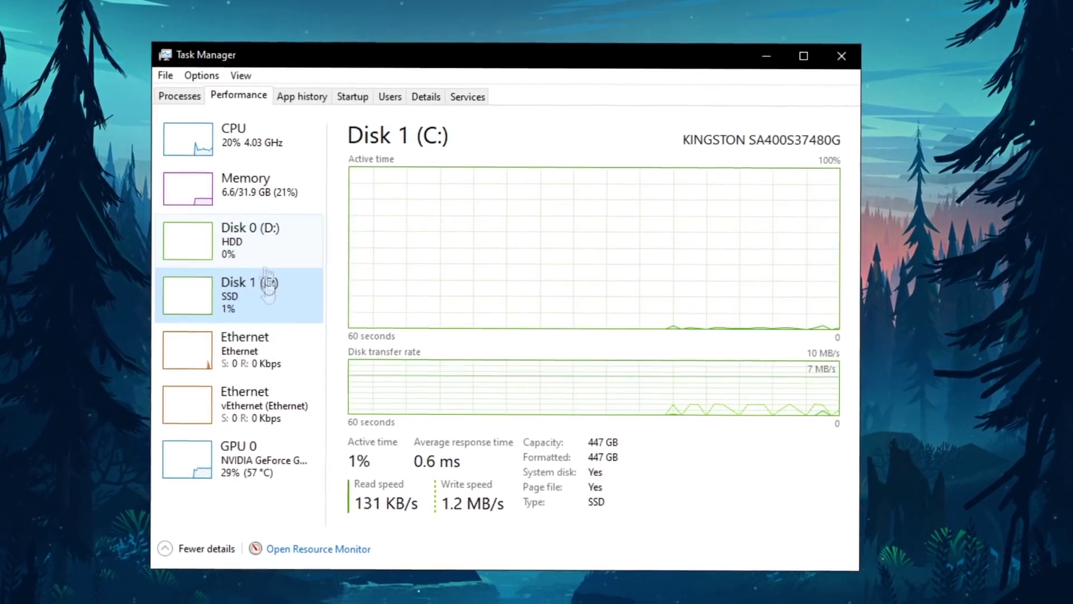
left_click(261, 482)
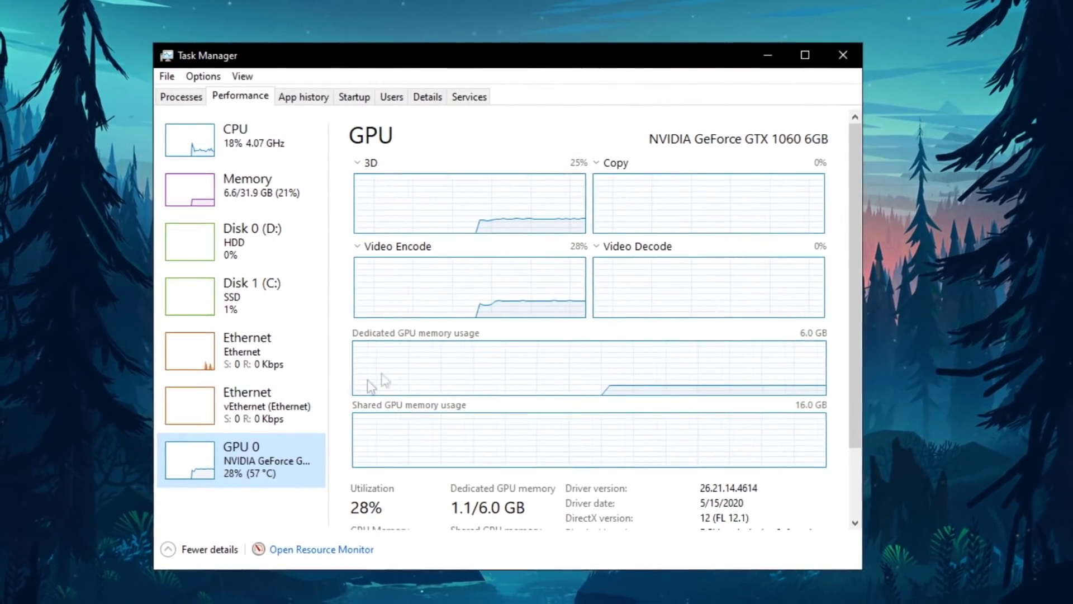
left_click_drag(850, 249, 850, 272)
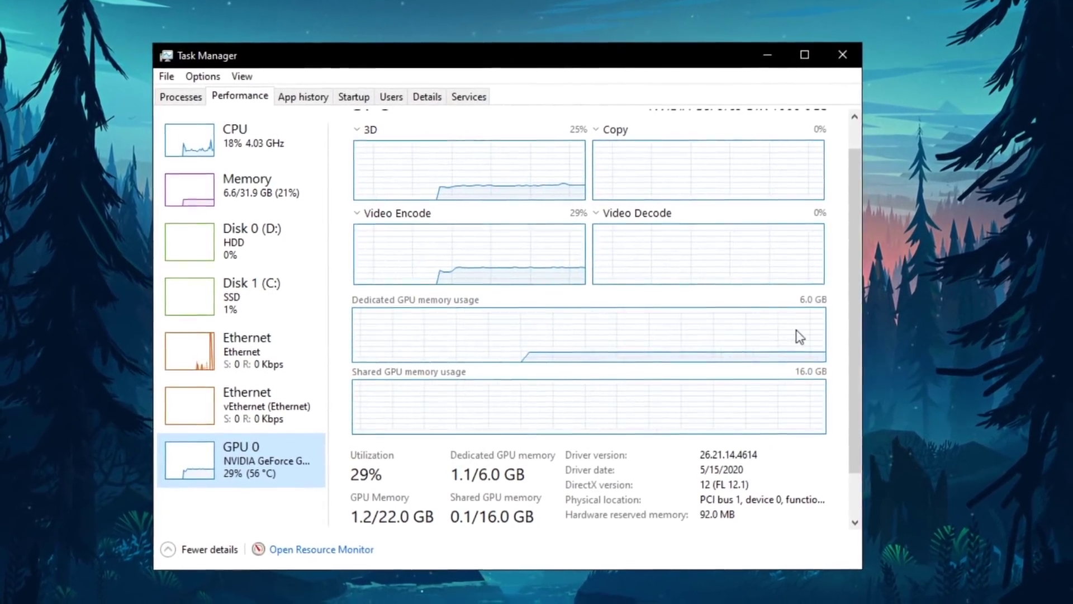
scroll(501, 336, "up", 1)
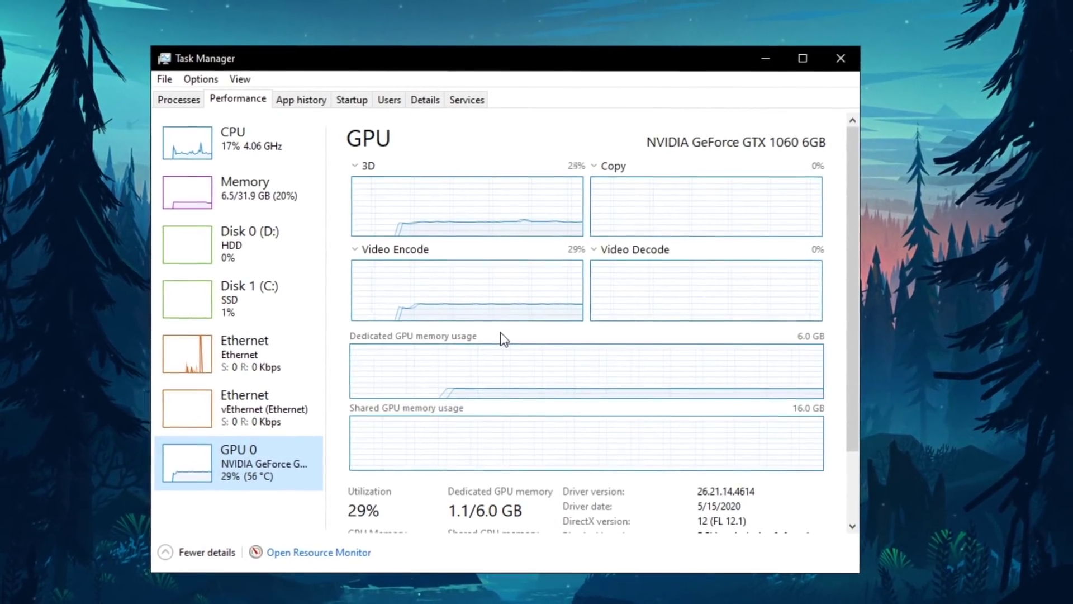
left_click(237, 164)
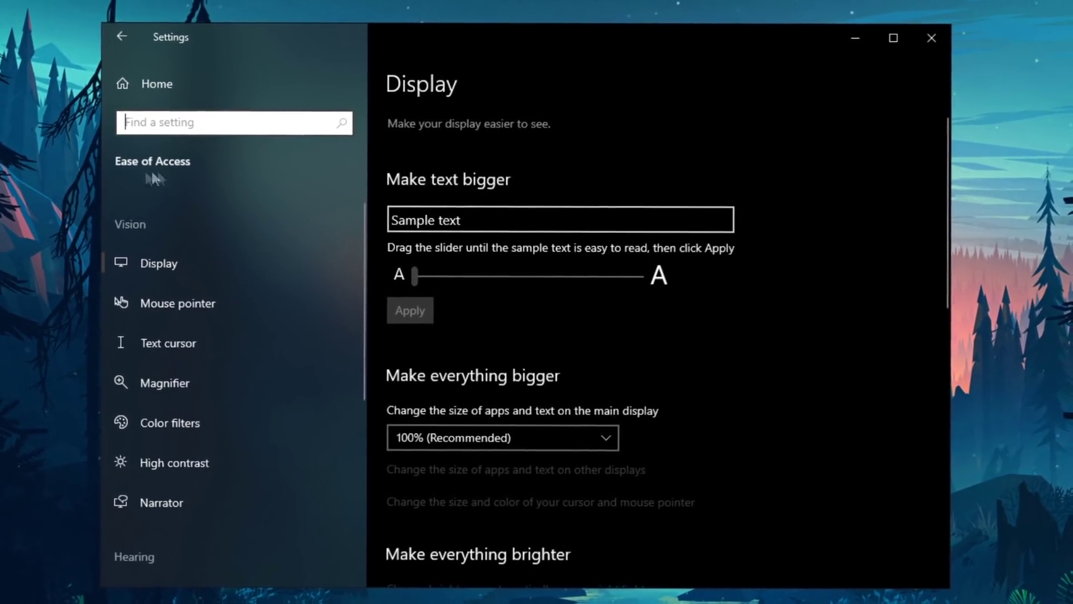
Step: Look through the Magnifier and Narrator pages of the Ease of Access settings, return to Magnifier, and open Text cursor
left_click(178, 386)
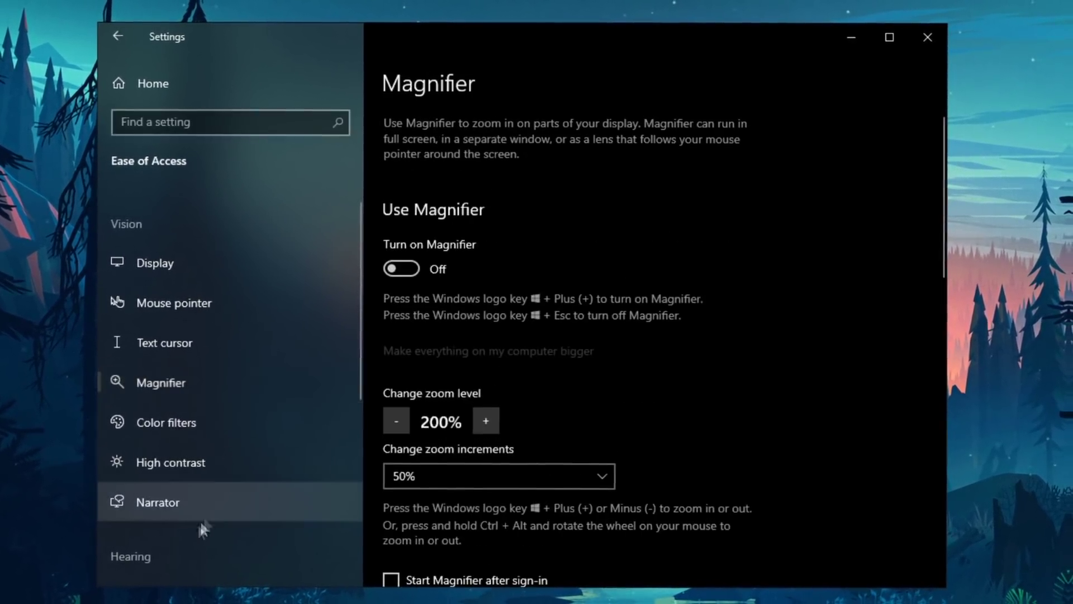
left_click(174, 504)
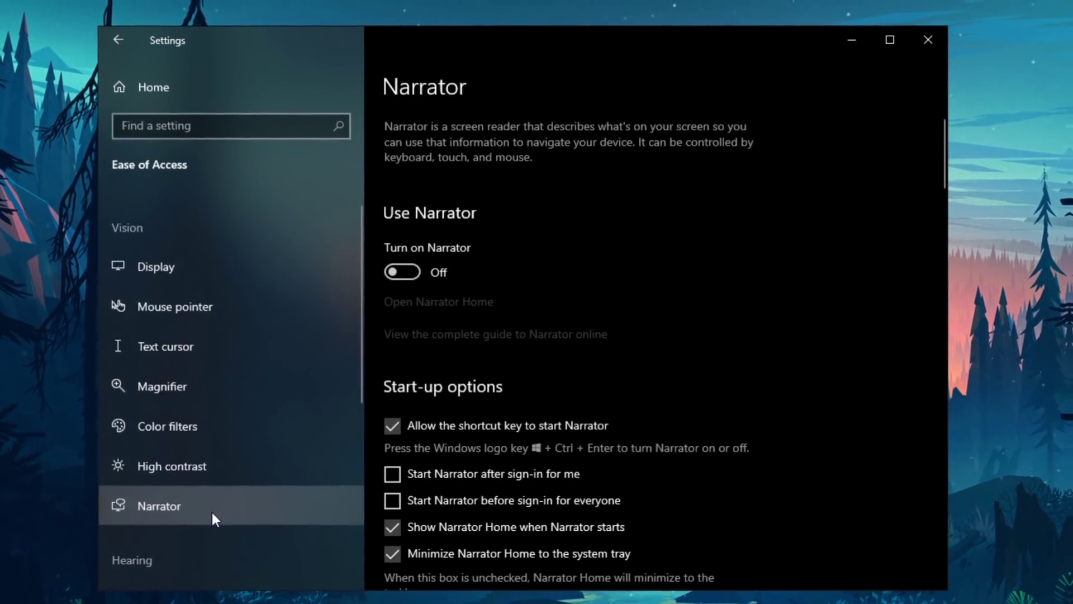
scroll(638, 394, "down", 3)
scroll(642, 392, "down", 10)
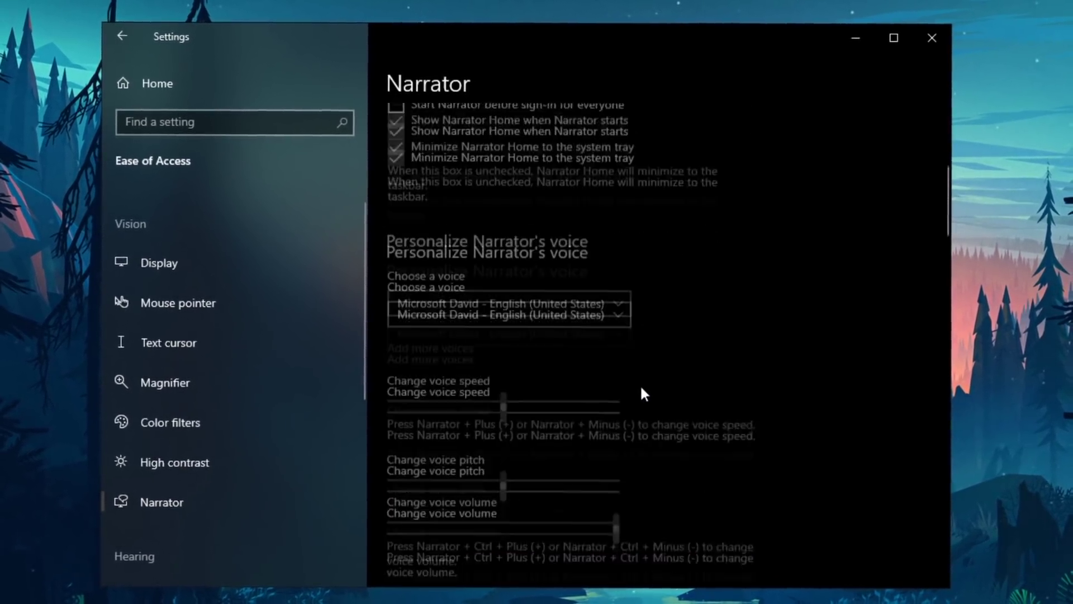
scroll(642, 392, "up", 10)
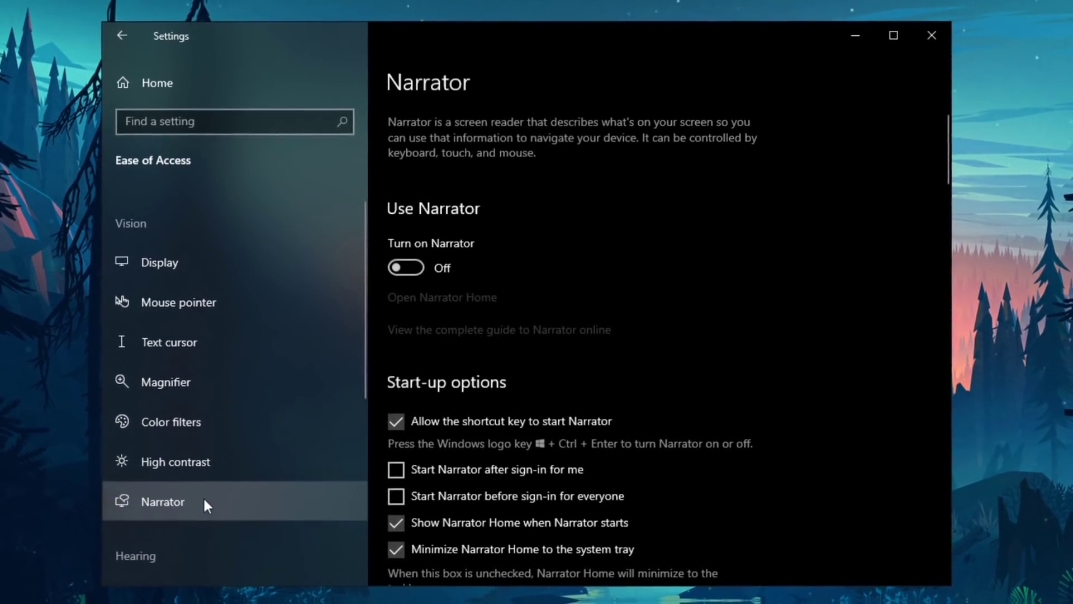
left_click(200, 390)
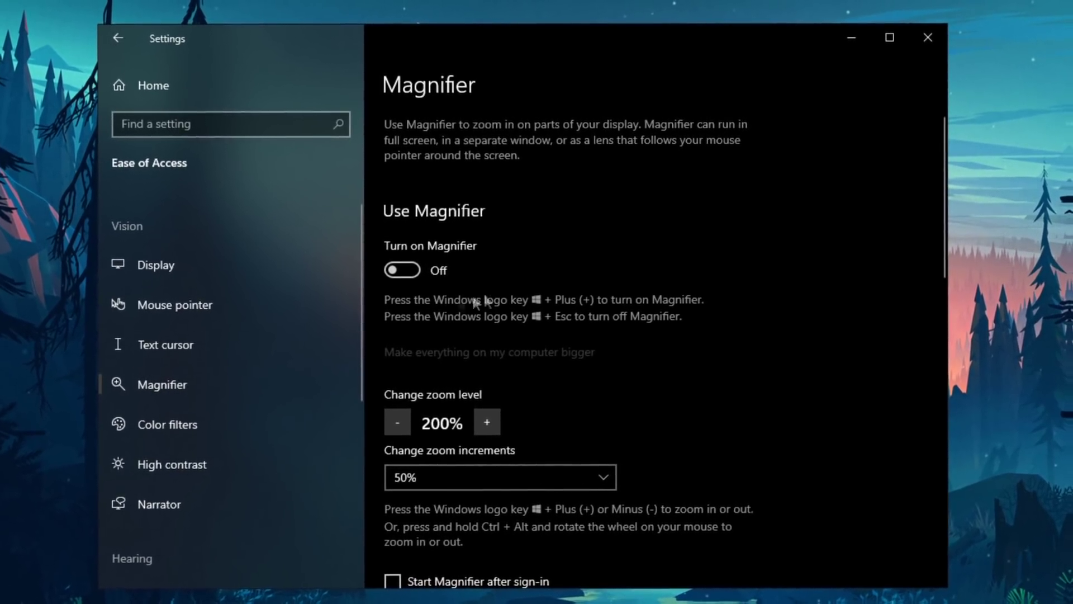
left_click(199, 346)
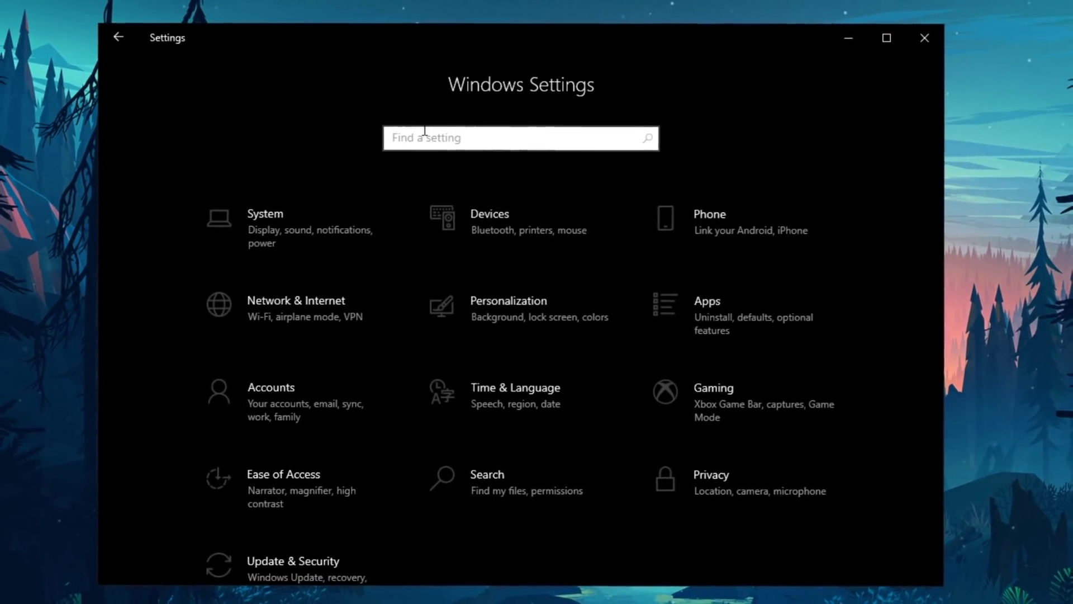
Step: Search Settings for "apps", open Apps & features and its Optional features page, and look through the installed features
type("apps")
left_click(455, 242)
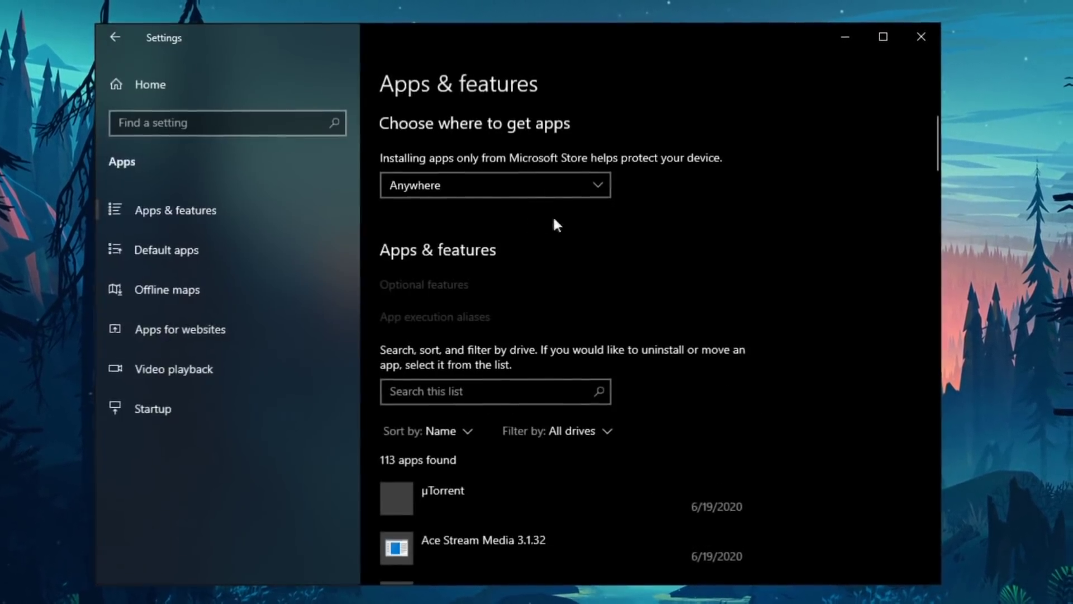
left_click(417, 288)
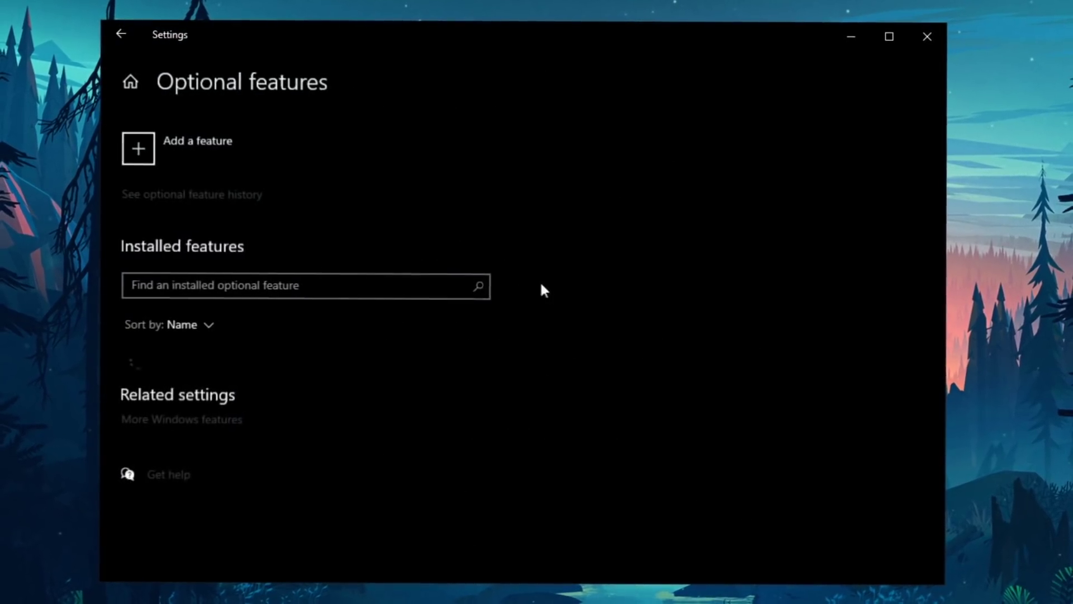
scroll(220, 224, "down", 3)
scroll(221, 227, "down", 5)
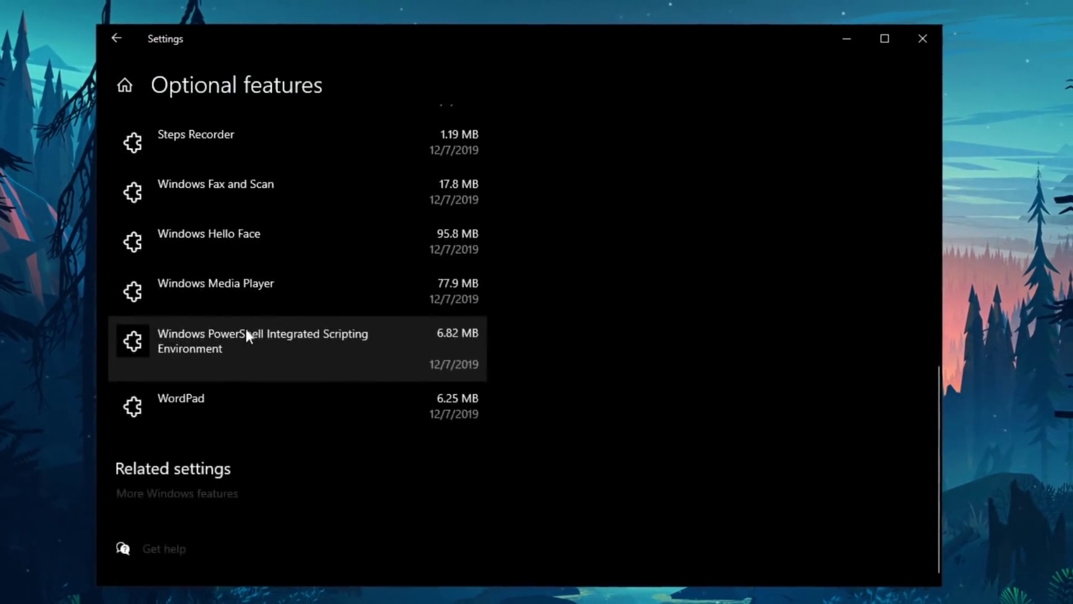
scroll(246, 335, "up", 10)
scroll(242, 369, "down", 5)
scroll(258, 384, "up", 5)
Step: Open the list for adding an optional feature and browse the available features down and back to the start
left_click(182, 159)
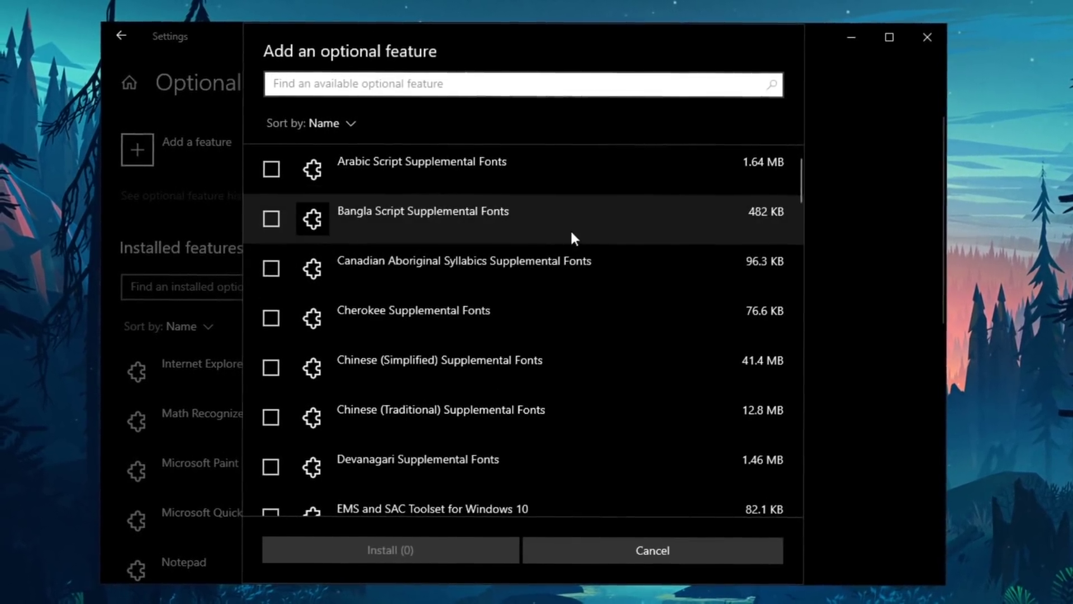
scroll(545, 222, "down", 10)
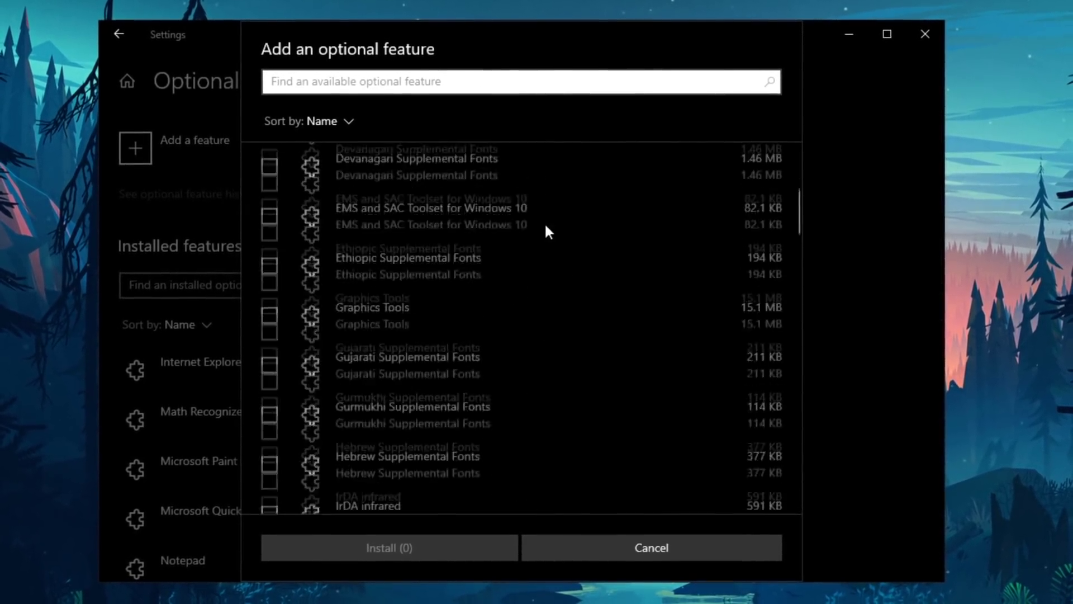
scroll(542, 232, "down", 12)
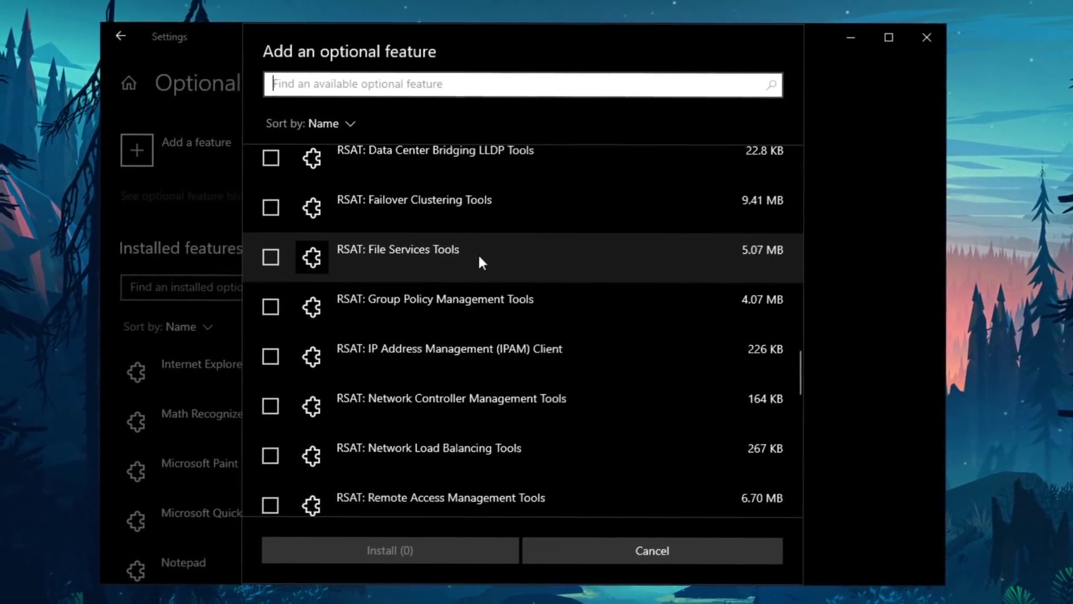
scroll(526, 258, "down", 5)
scroll(523, 261, "down", 6)
scroll(522, 262, "up", 12)
scroll(515, 265, "up", 15)
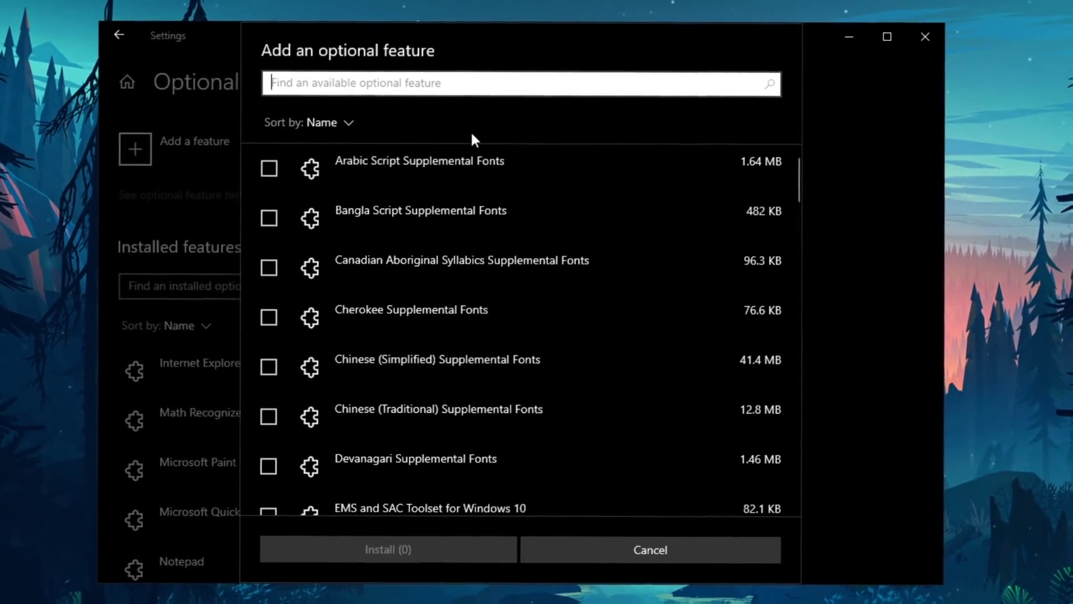
Step: Check the sort options of the available optional features, browse the list to the RSAT tools, and cancel the dialog
scroll(447, 195, "down", 1)
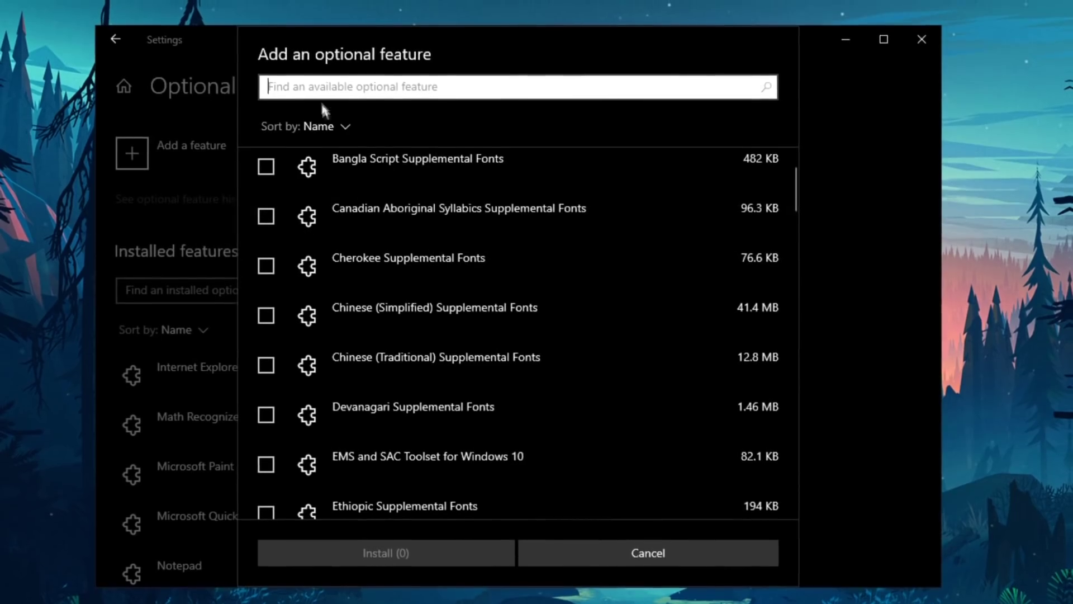
left_click(329, 122)
left_click(408, 119)
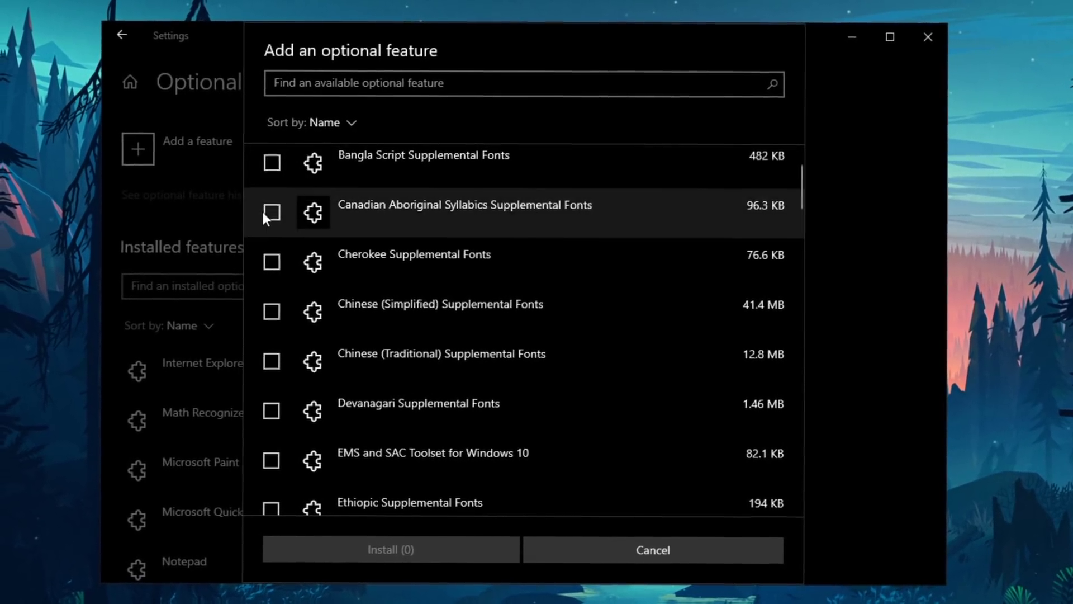
scroll(268, 251, "down", 10)
scroll(269, 262, "down", 6)
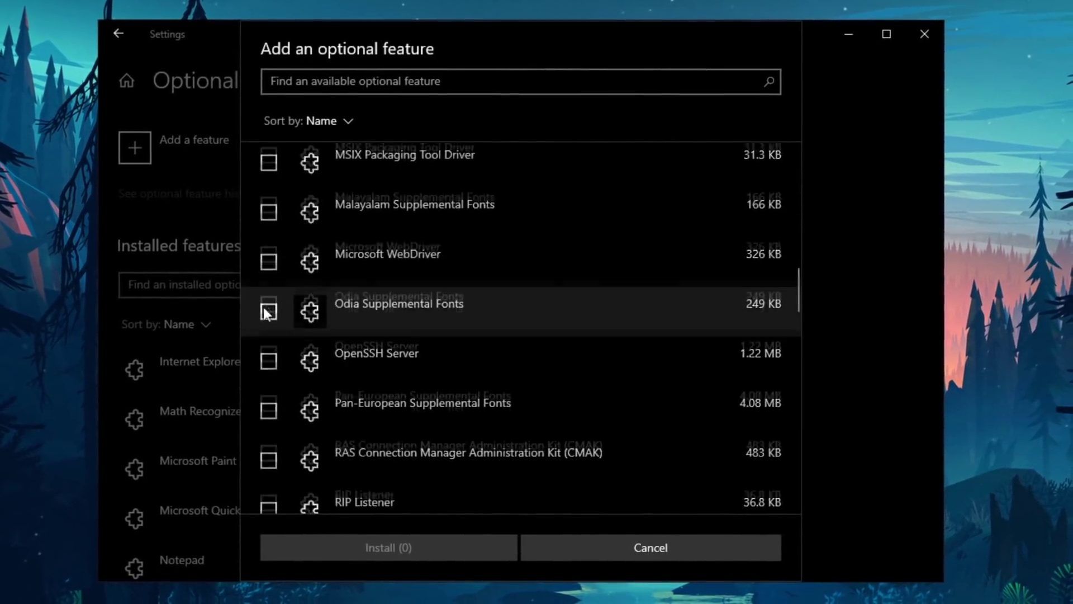
scroll(271, 307, "down", 2)
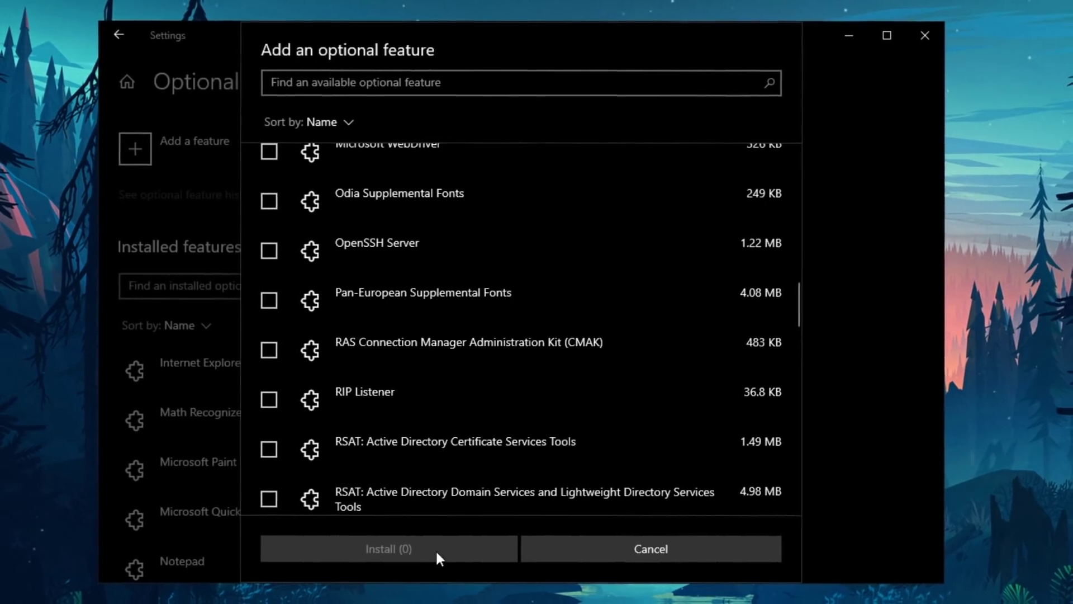
left_click(671, 554)
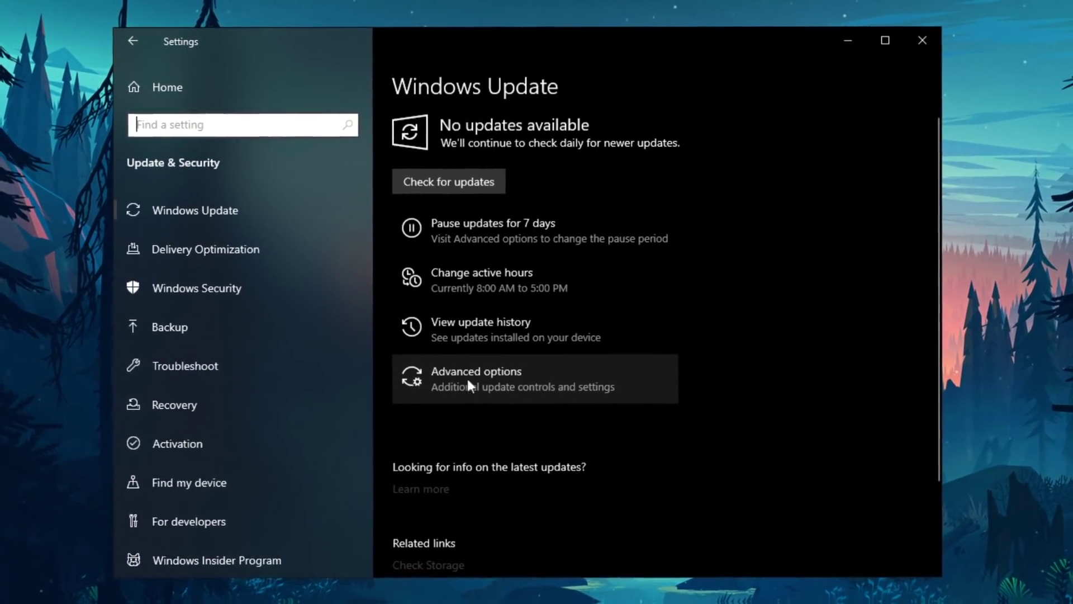
Step: Open the advanced options of Windows Update, go to Delivery Optimization, and open its own advanced options
left_click(479, 380)
scroll(303, 254, "down", 3)
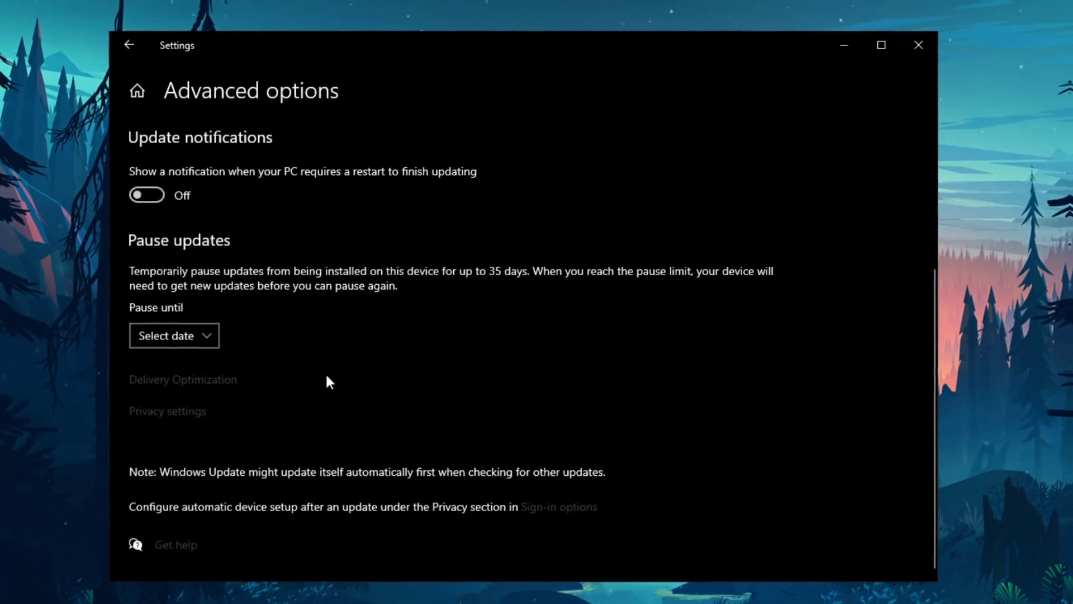
left_click(174, 383)
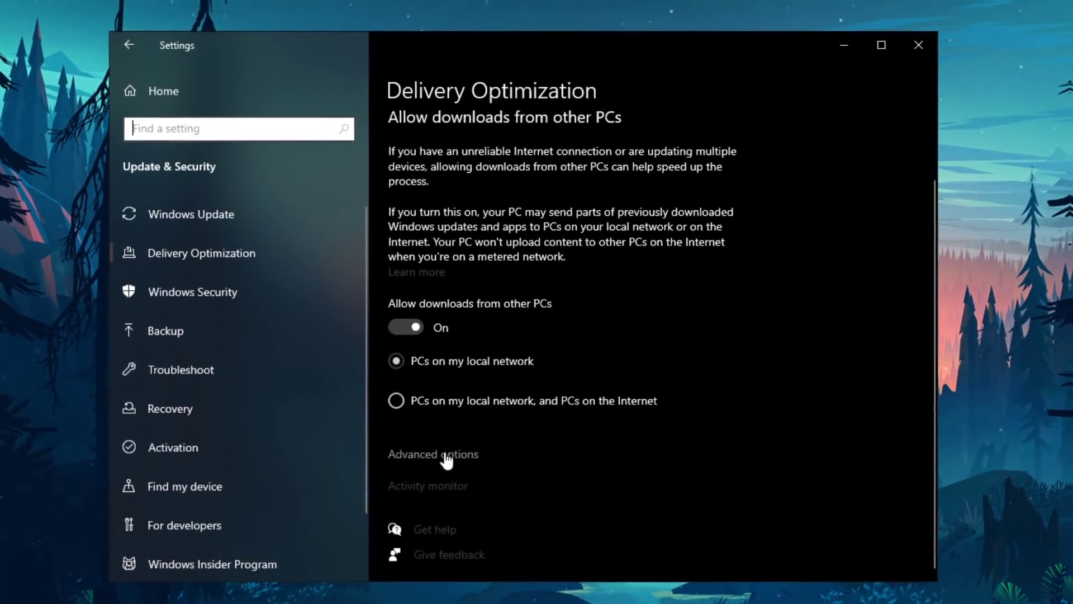
left_click(417, 453)
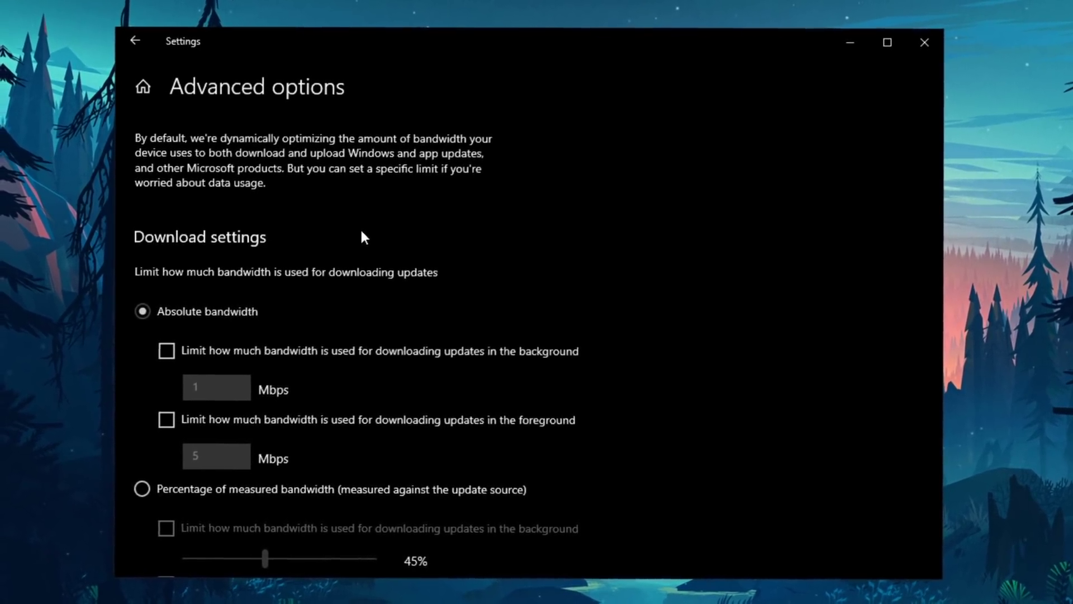
Step: Look through the download and upload bandwidth limits in the Delivery Optimization advanced options
scroll(360, 234, "down", 4)
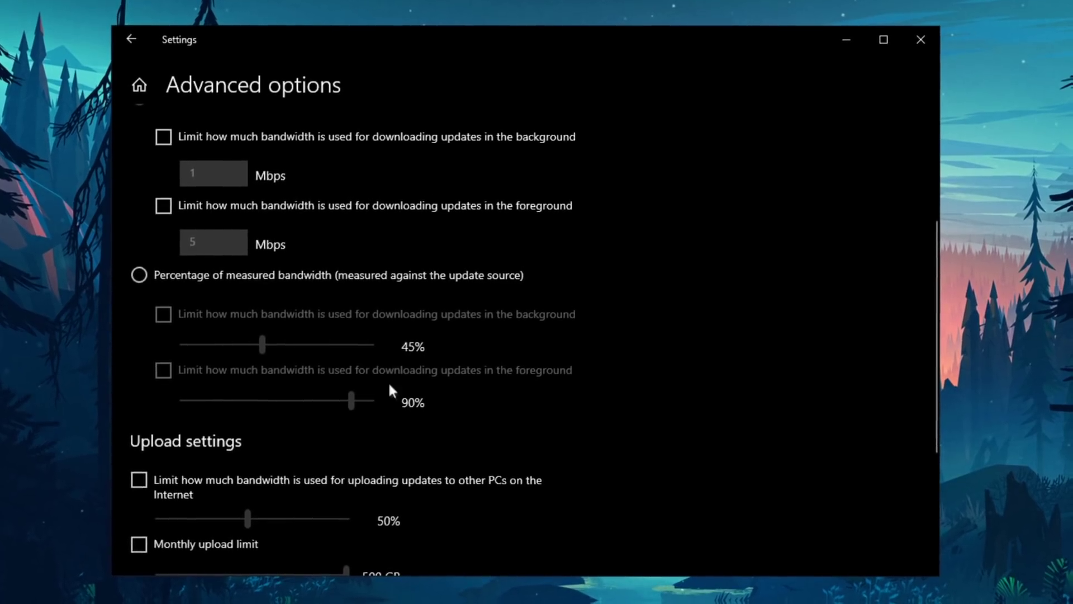
scroll(235, 391, "up", 4)
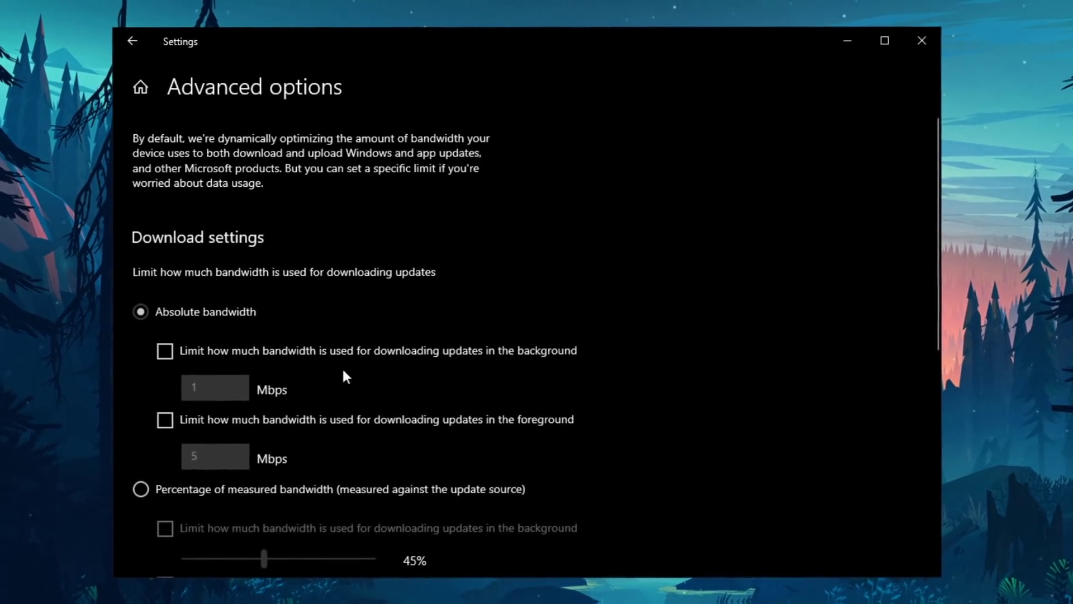
scroll(342, 369, "down", 8)
scroll(321, 433, "up", 10)
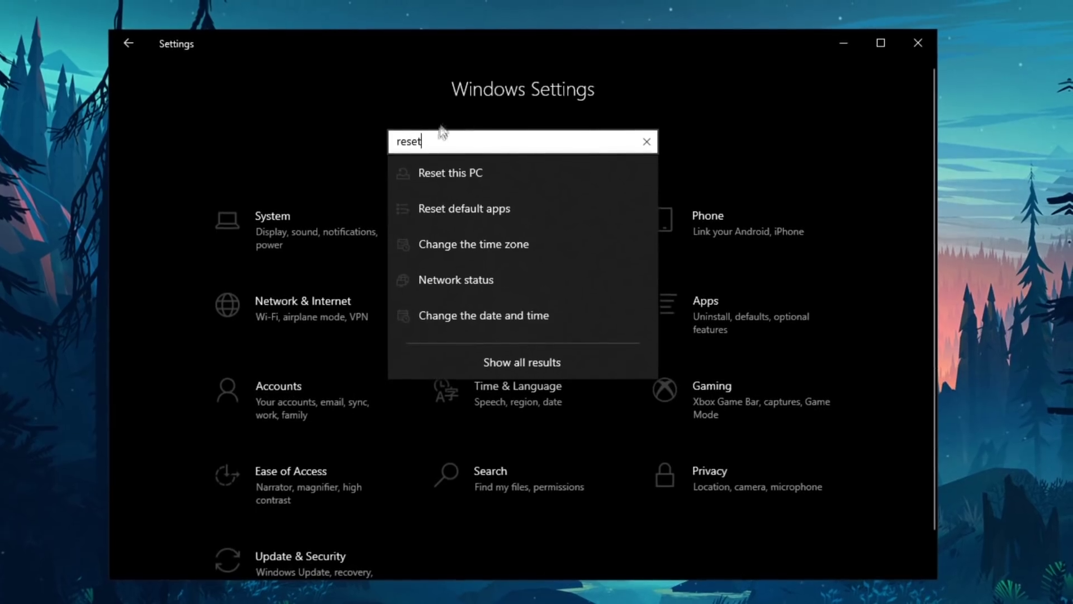
Step: Open Reset this PC from the settings search for "reset", start the reset wizard and choose Remove everything
left_click(454, 170)
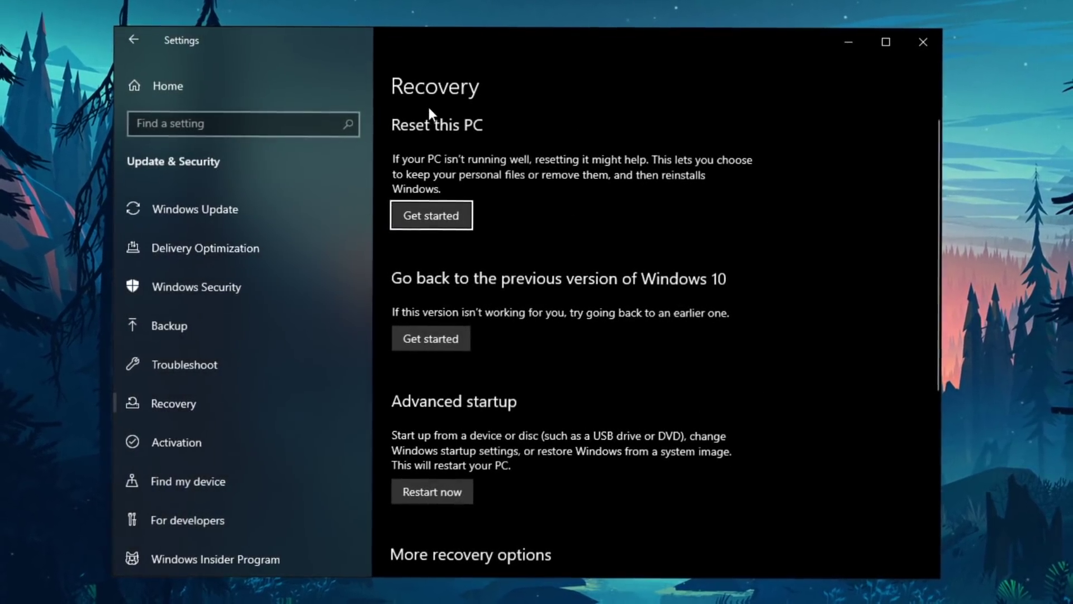
key("Return")
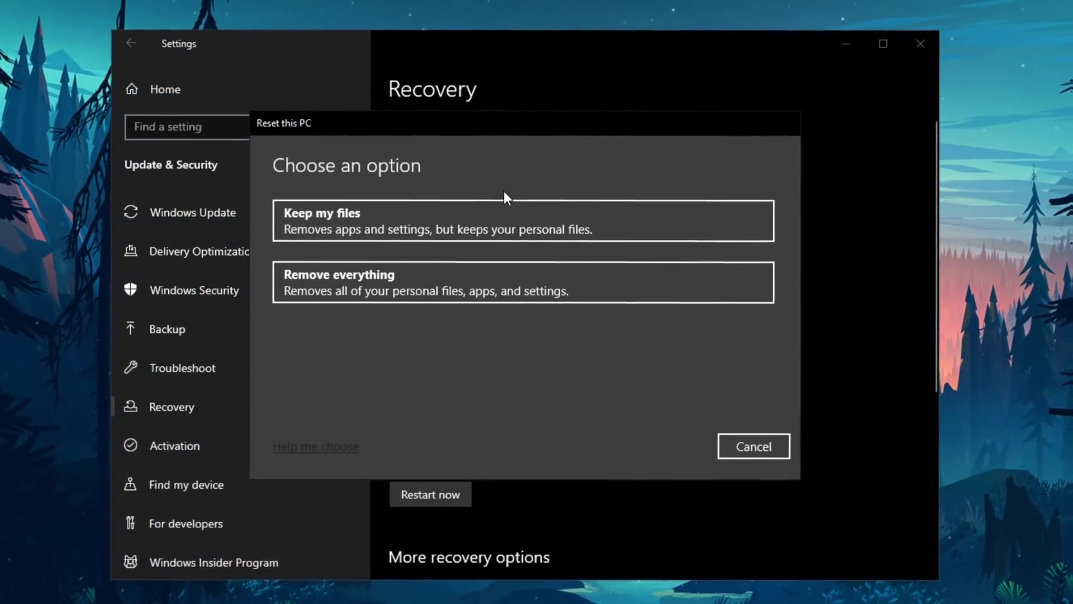
left_click(343, 286)
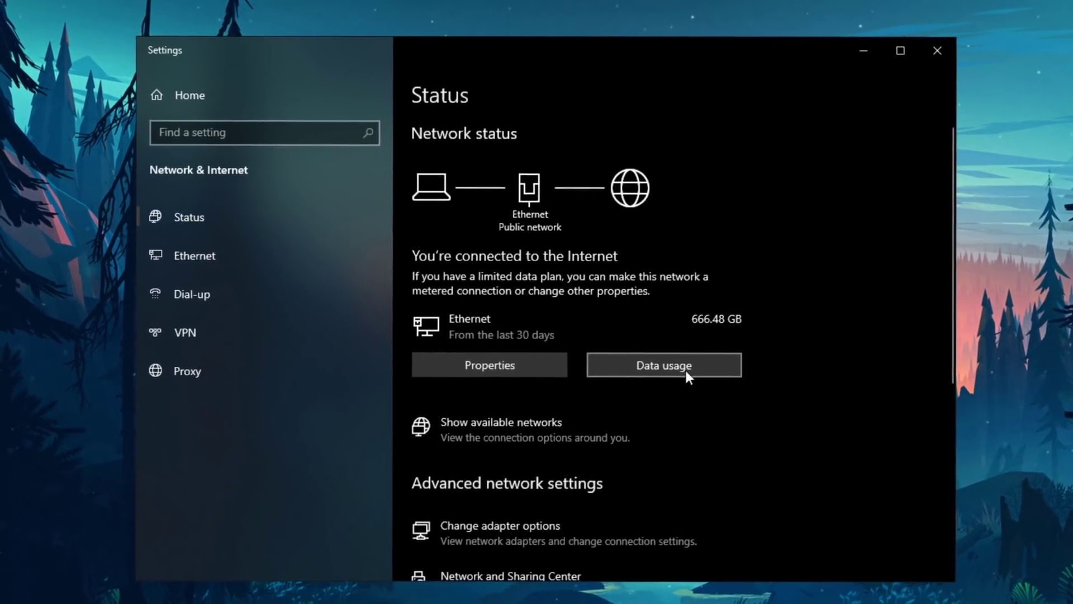
Step: Open the data usage page for the Ethernet connection and look through the per-app usage list
left_click(668, 370)
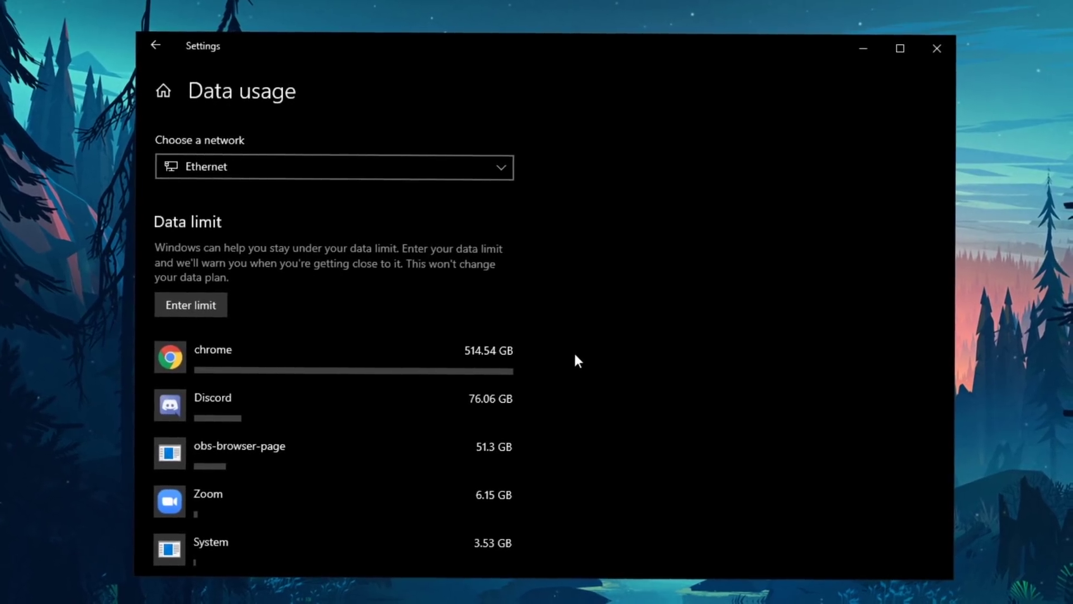
scroll(364, 363, "down", 4)
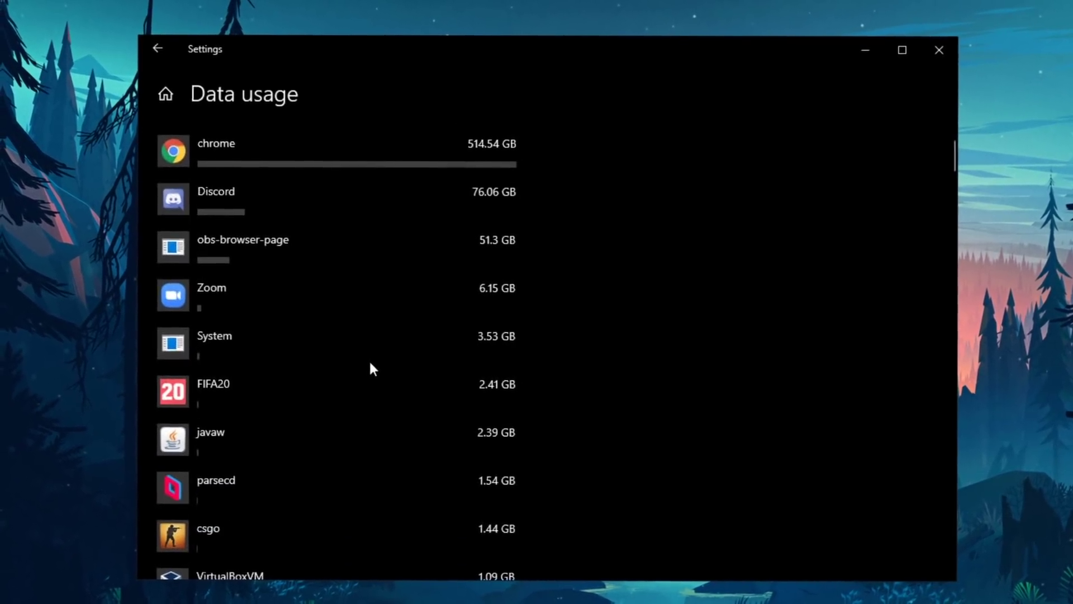
scroll(365, 363, "up", 2)
scroll(380, 395, "up", 4)
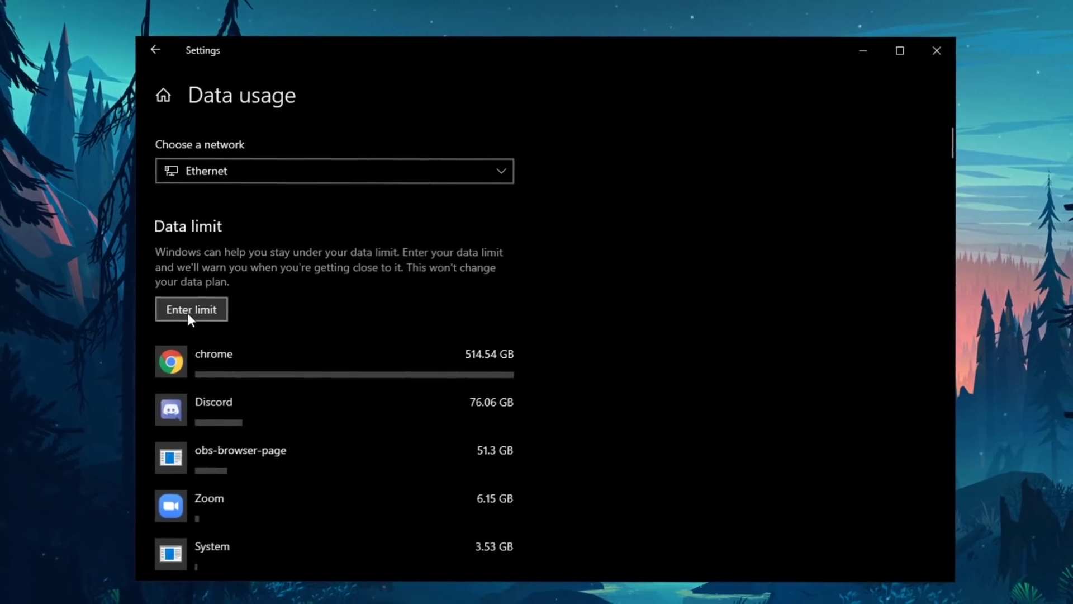
Step: Open the data limit settings for the Ethernet network and check the available limit units, keeping MB
left_click(186, 312)
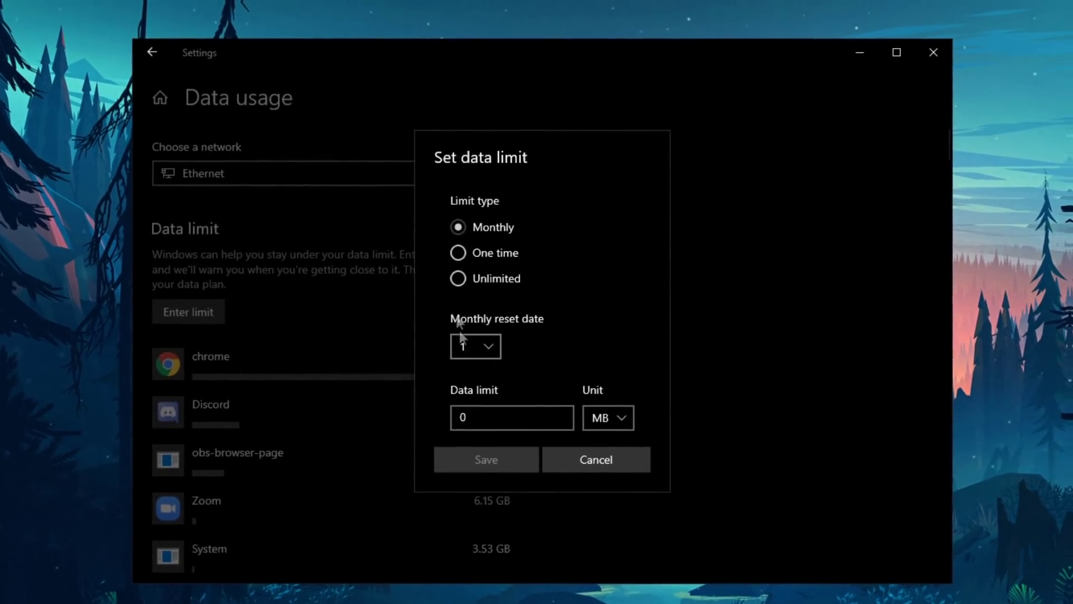
left_click(612, 414)
left_click(613, 419)
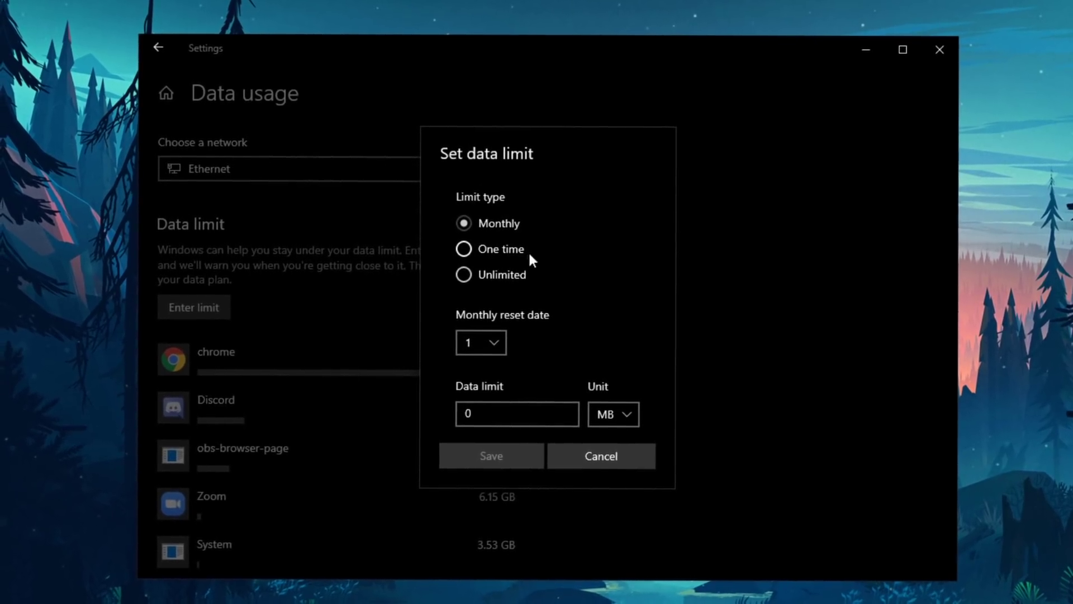